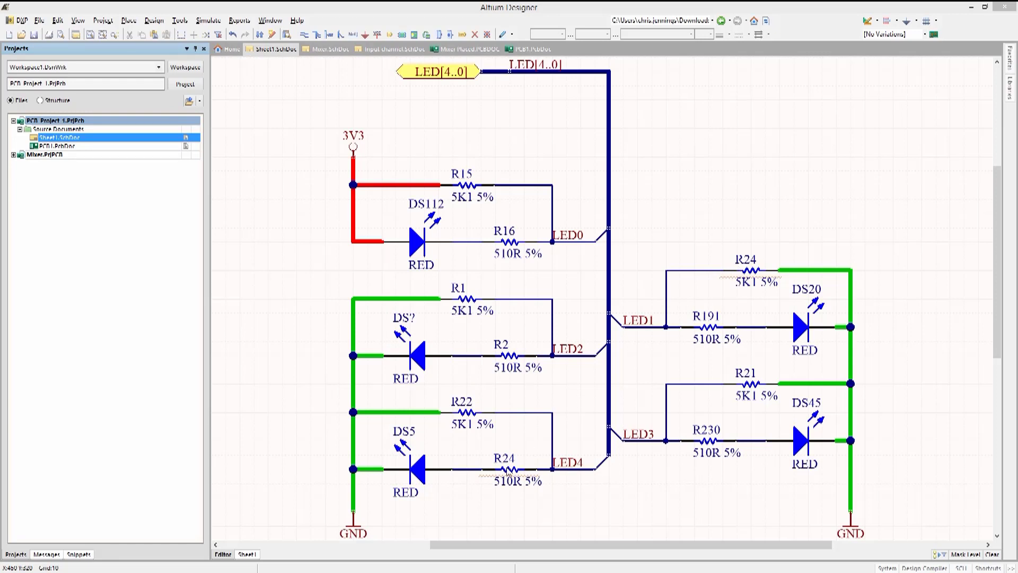
# Open the schematic annotation settings for Sheet1.SchDoc and choose Across Then Down as the order of processing.
pyautogui.moveTo(508, 469)
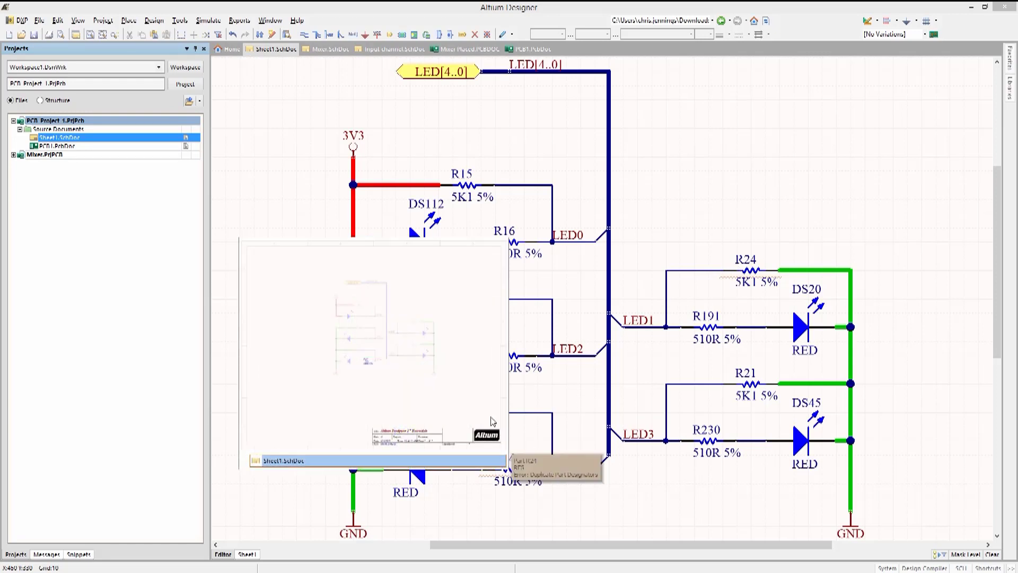
pyautogui.click(179, 21)
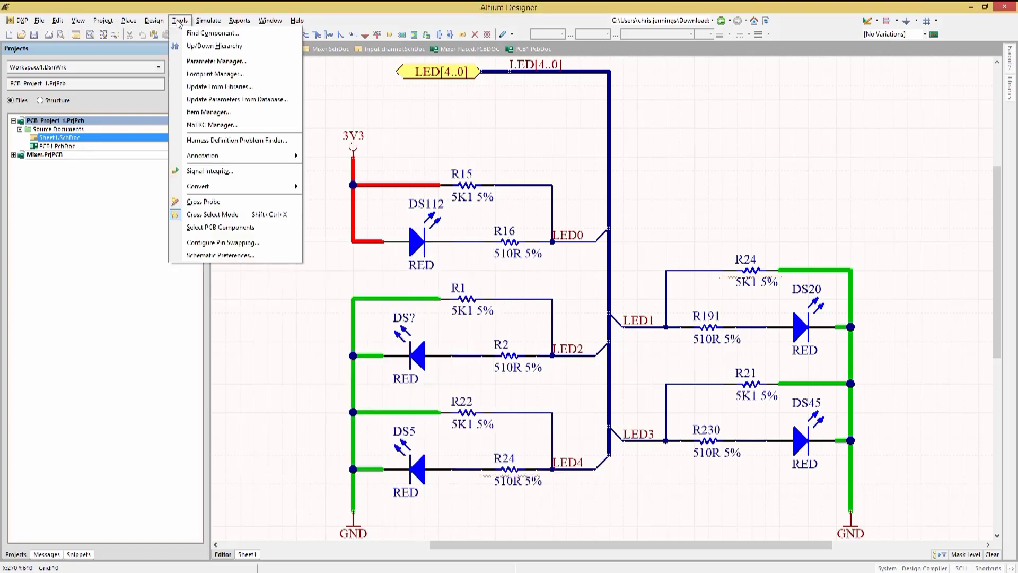
pyautogui.moveTo(218, 156)
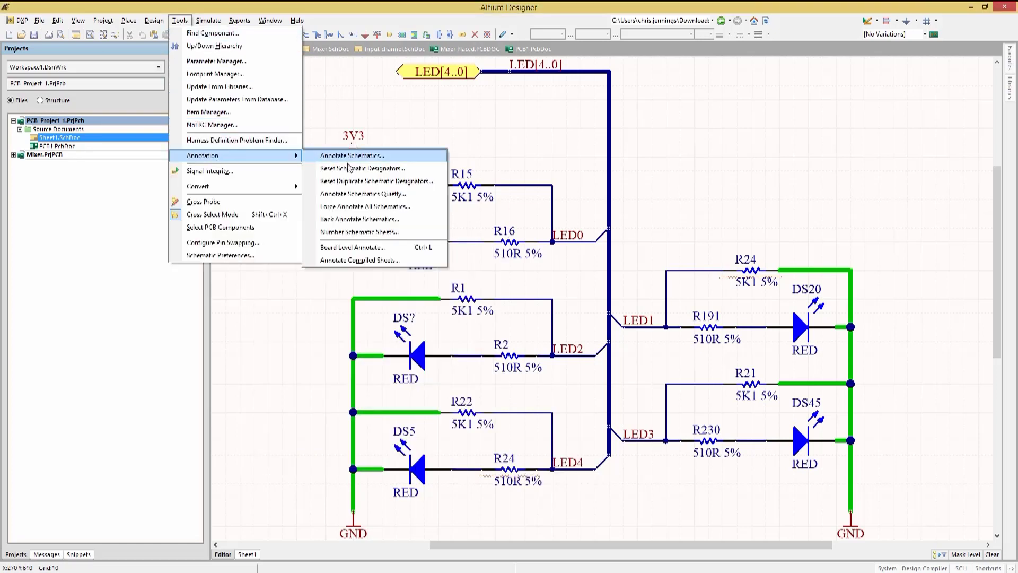
pyautogui.click(370, 157)
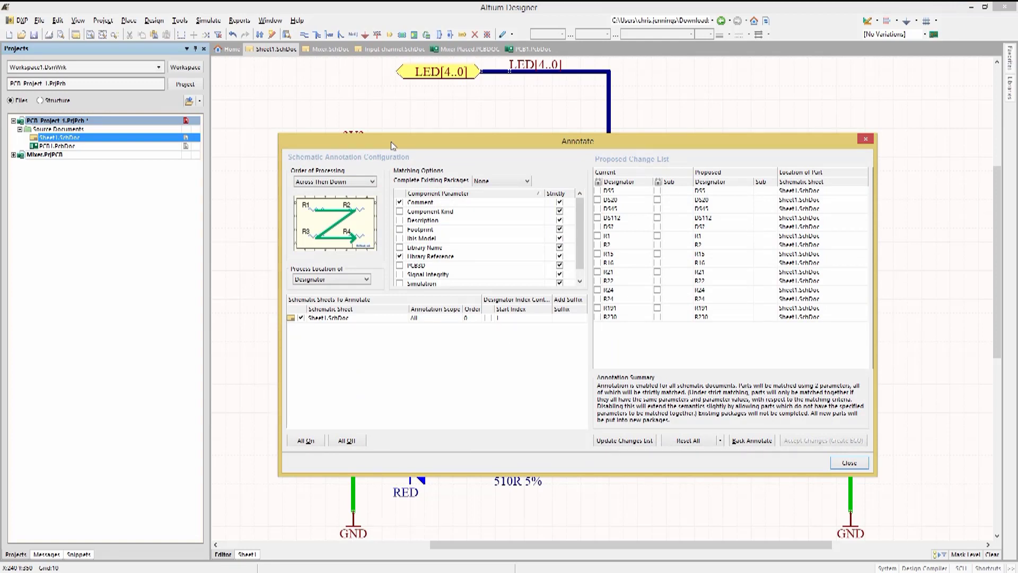
pyautogui.click(371, 183)
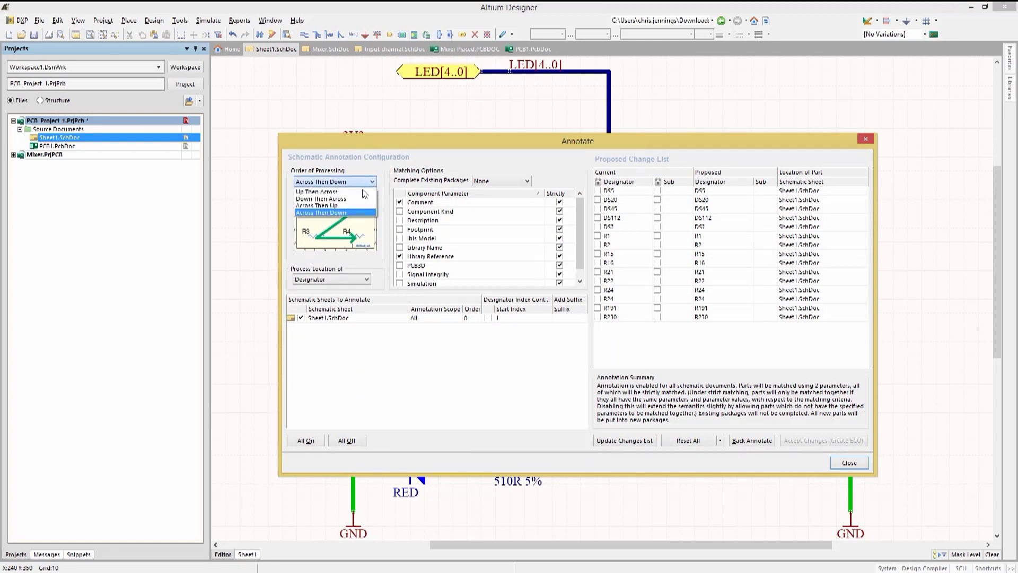
pyautogui.click(344, 213)
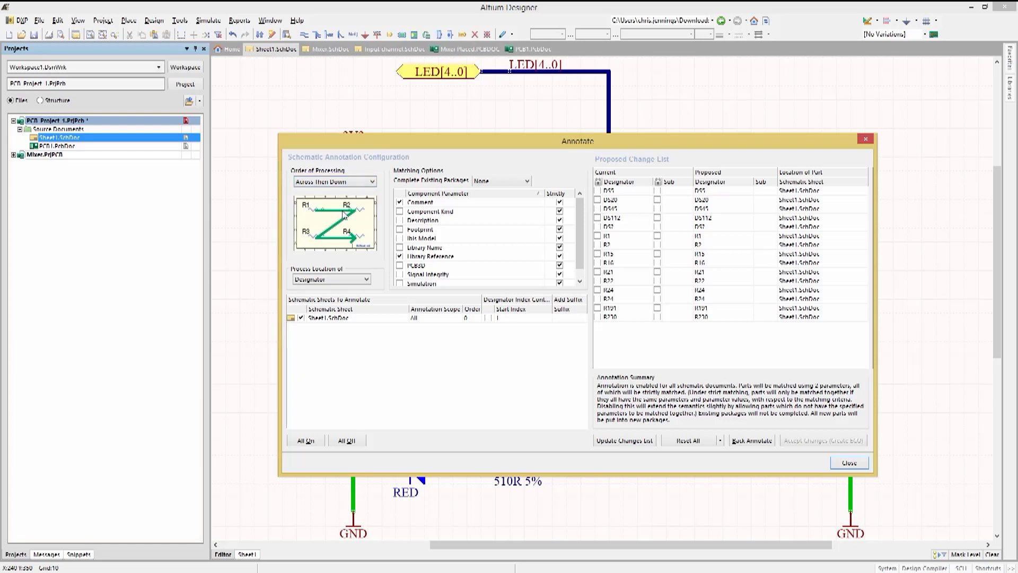
# Review the choices for process location and existing package completion, and temporarily exclude Sheet1.SchDoc from the annotation.
pyautogui.click(367, 280)
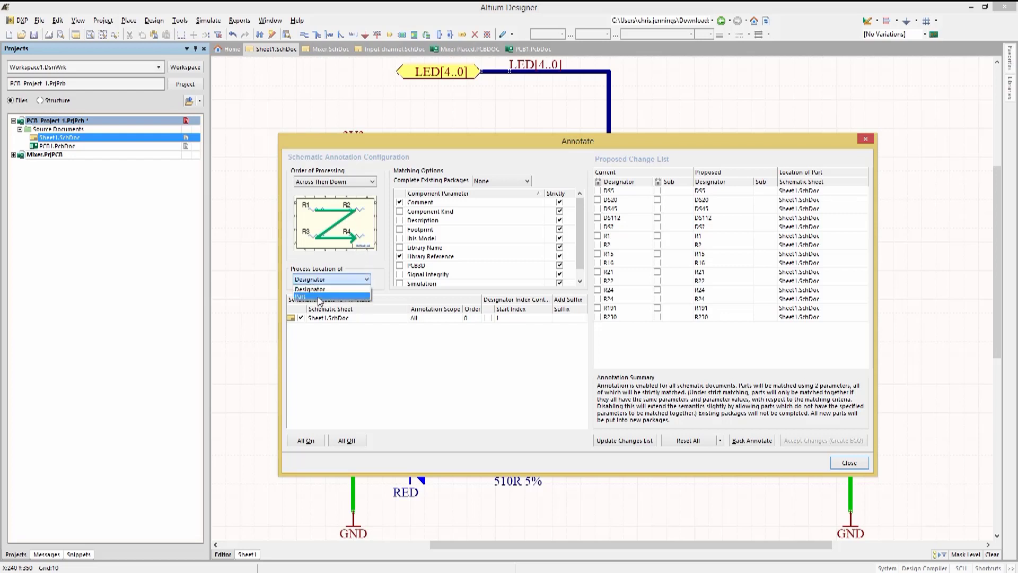
pyautogui.press('Escape')
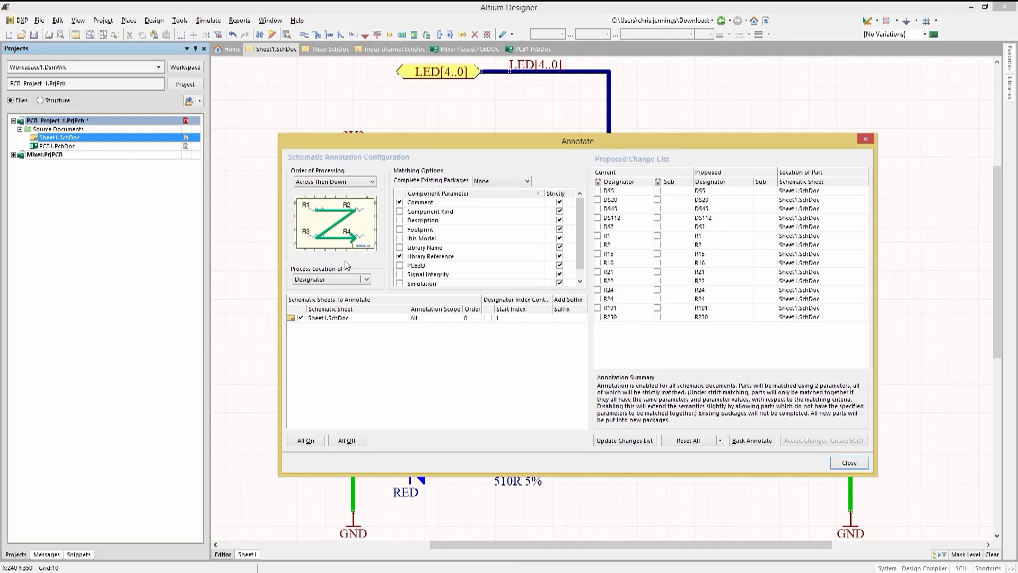
pyautogui.click(528, 182)
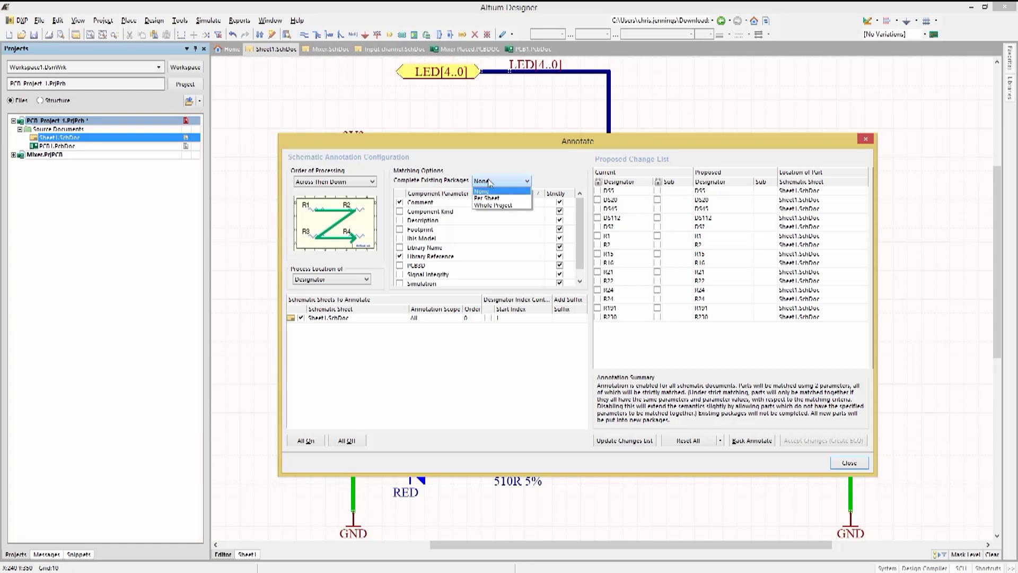
pyautogui.click(489, 183)
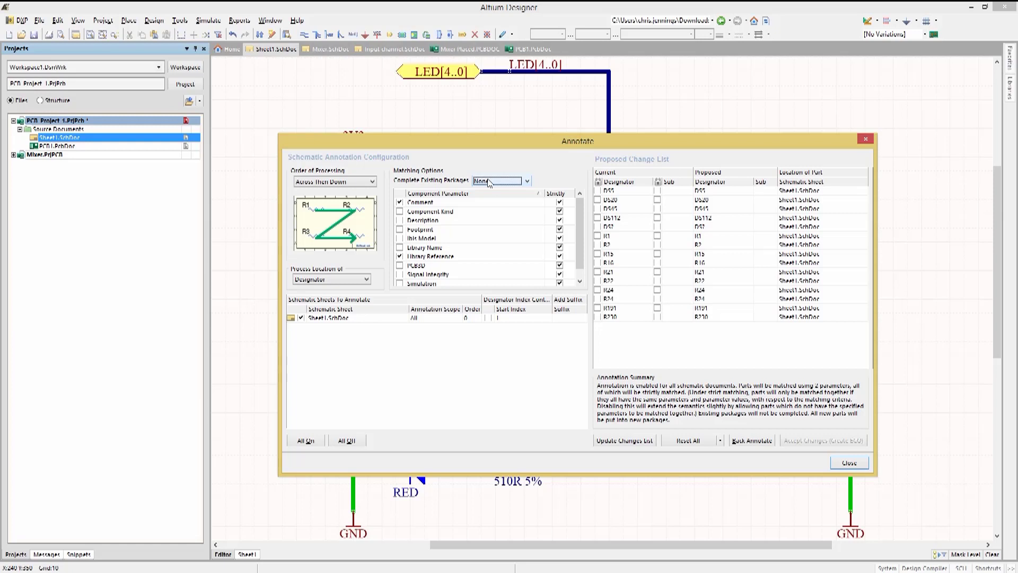
pyautogui.click(301, 318)
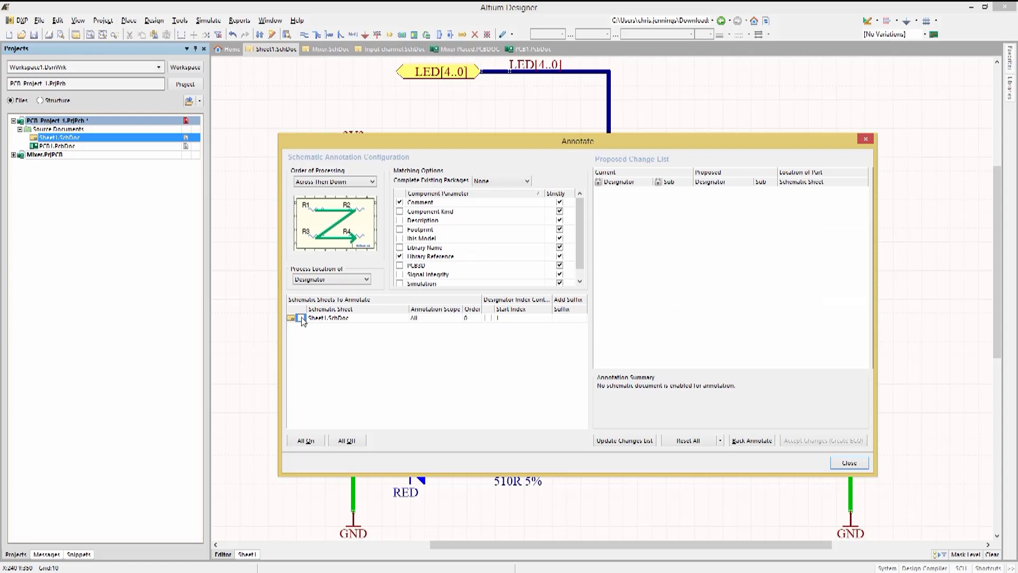
pyautogui.click(302, 318)
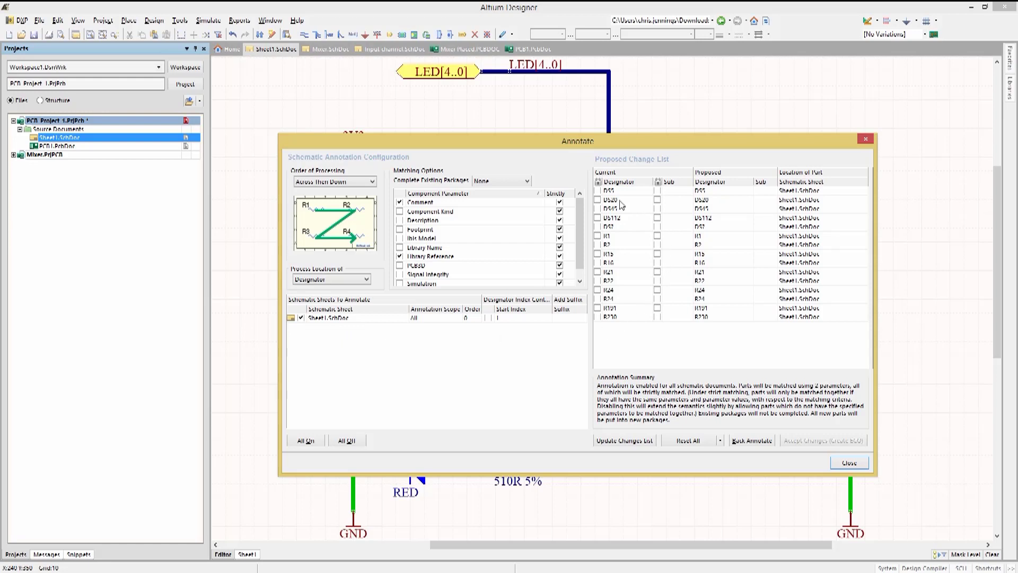
# Try resetting all designators with DS5 locked against changes, and unlock DS5 again.
pyautogui.click(598, 191)
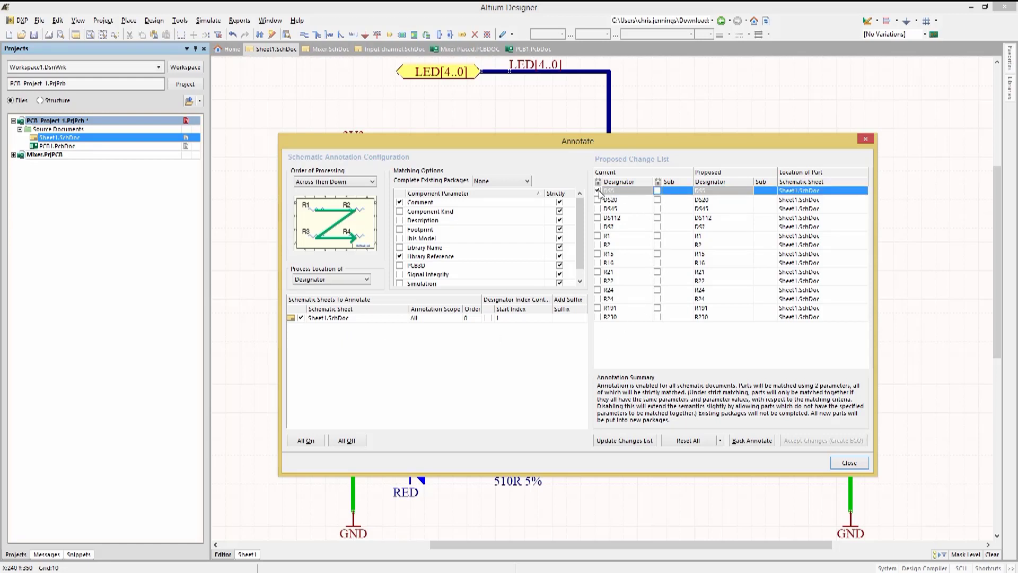
pyautogui.click(696, 445)
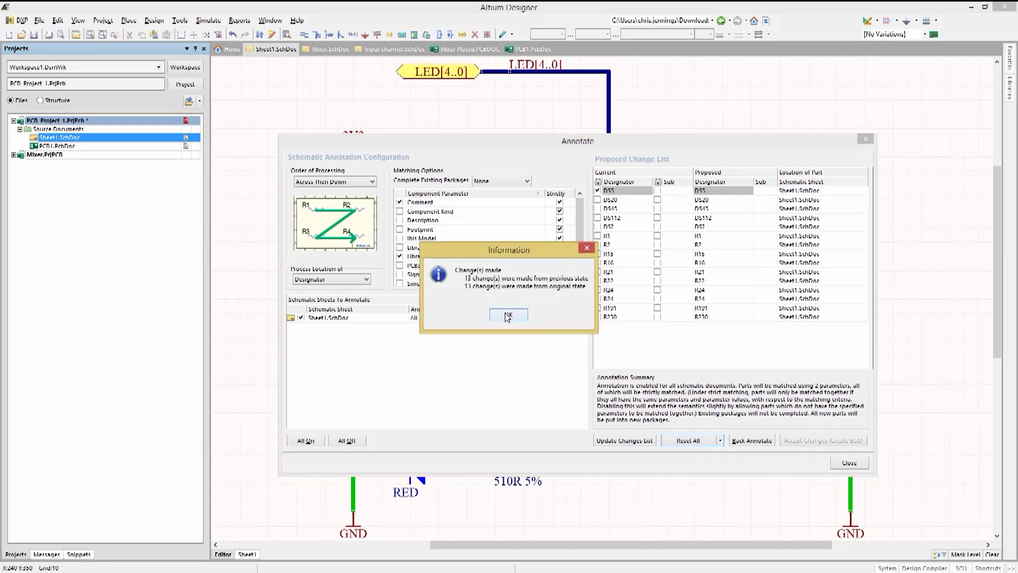
pyautogui.click(508, 317)
pyautogui.click(599, 192)
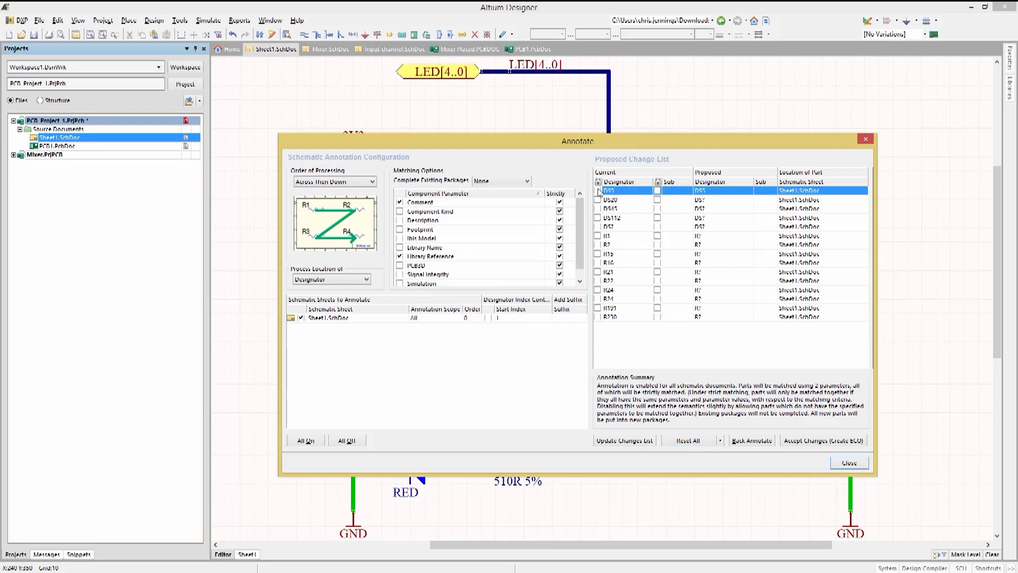
# Reset all proposed designators and update the change list with new sequential numbering.
pyautogui.click(695, 443)
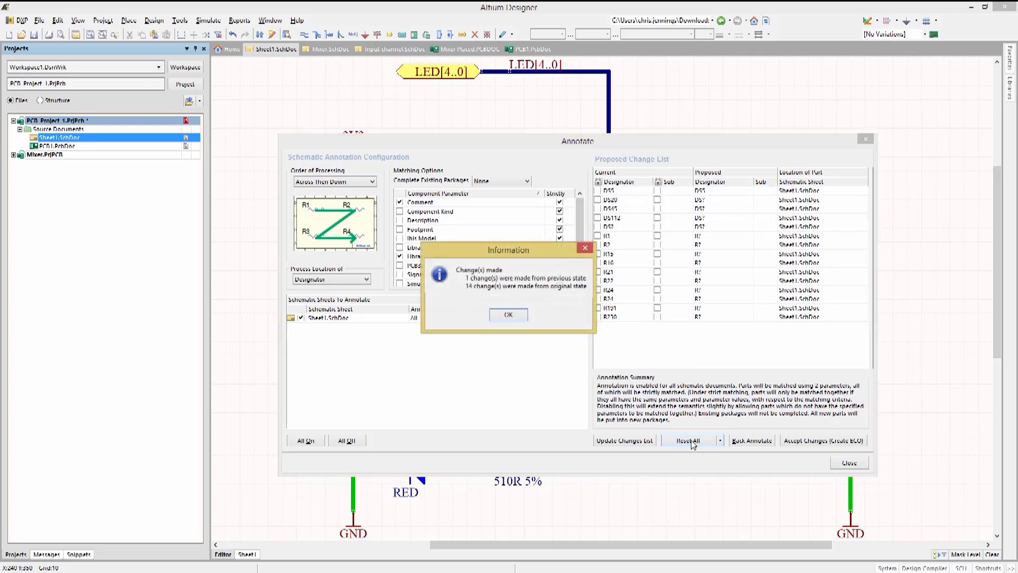
pyautogui.click(507, 315)
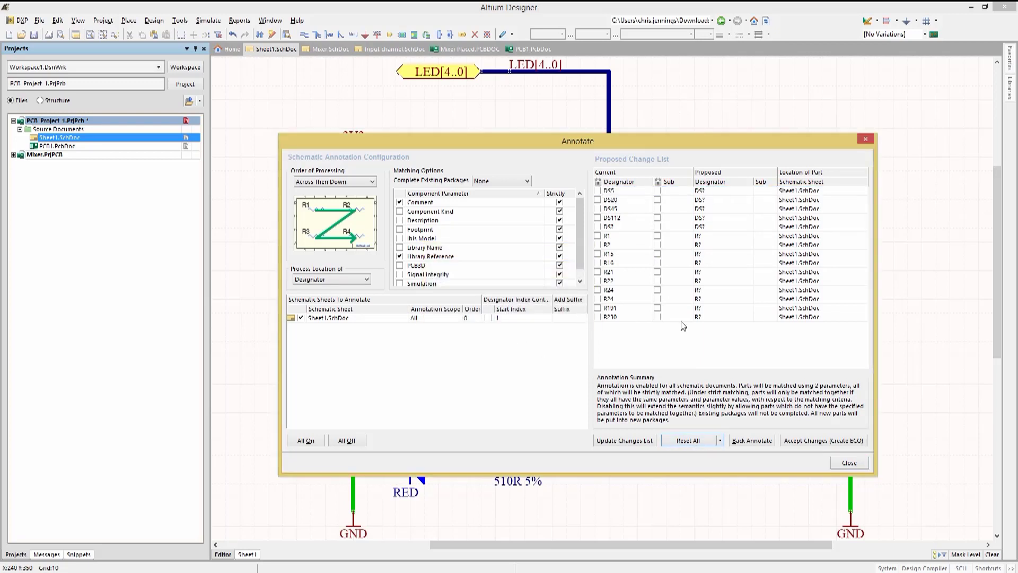
pyautogui.click(633, 444)
pyautogui.click(509, 316)
# Accept the proposed designators as an engineering change order, execute its changes, and close the annotation.
pyautogui.click(826, 444)
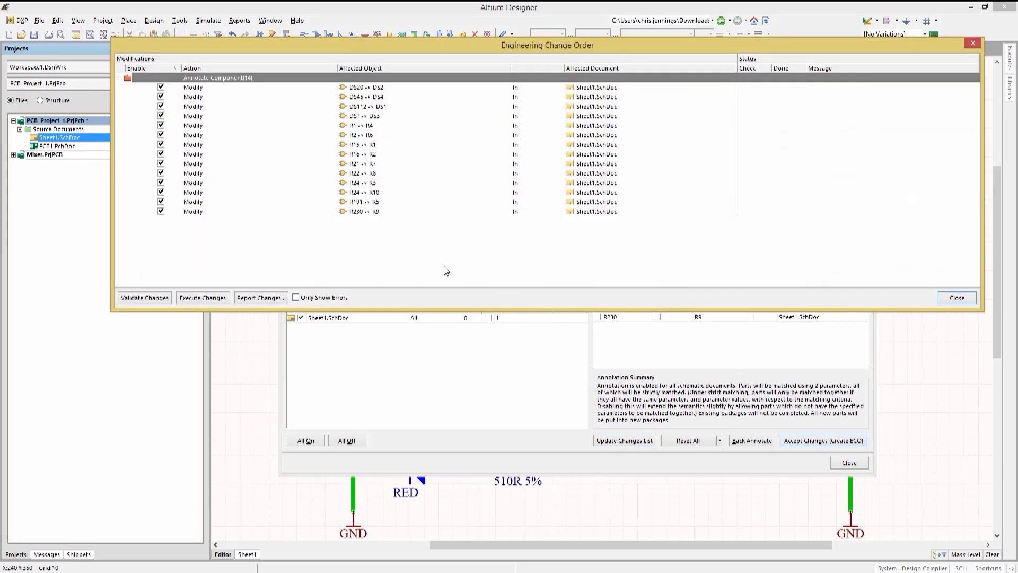
pyautogui.click(205, 299)
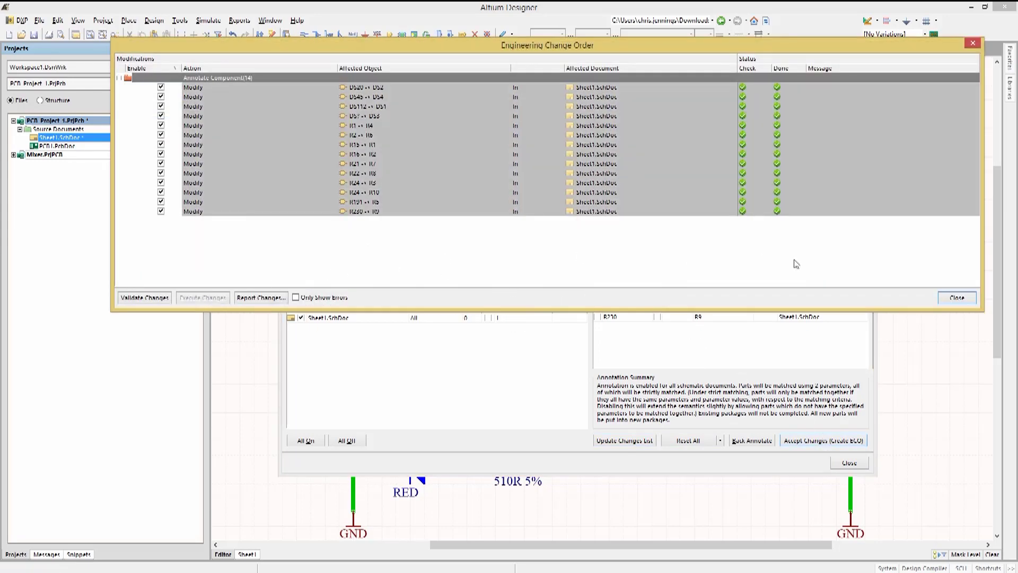
pyautogui.click(958, 298)
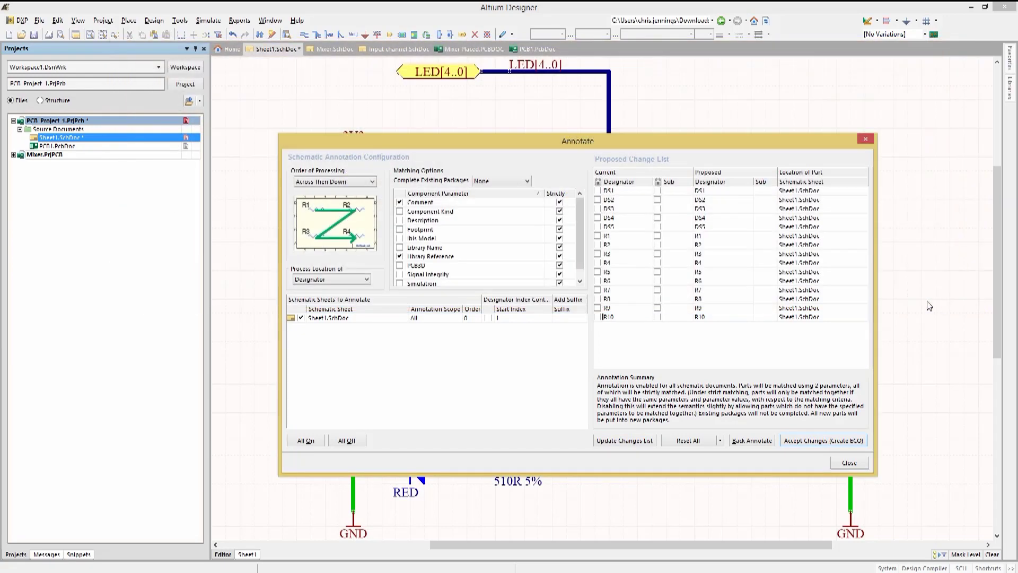
pyautogui.click(852, 464)
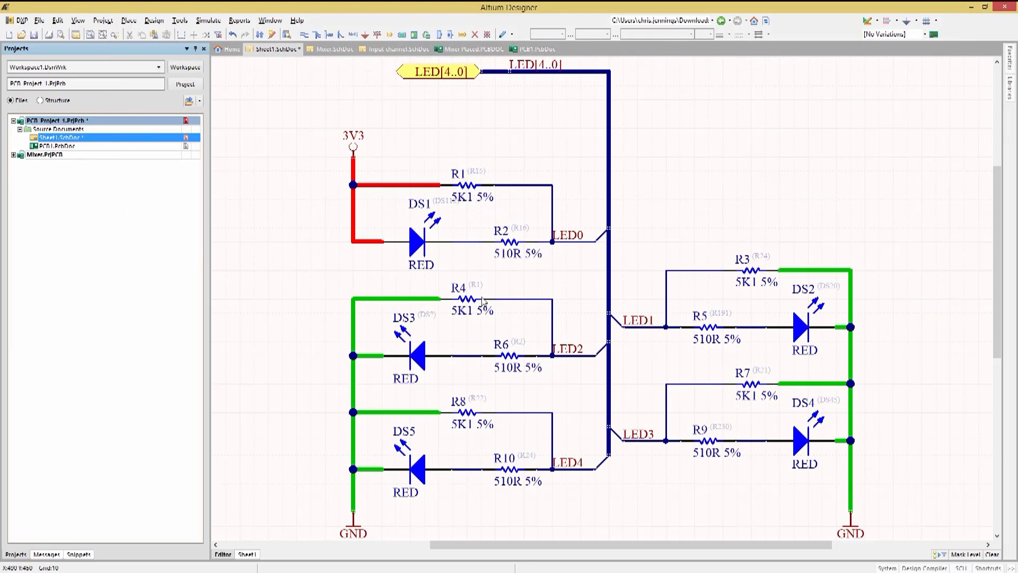
# Compile the PCB_Project_1.PrjPcb project with the new designators.
pyautogui.rightClick(59, 121)
pyautogui.click(106, 64)
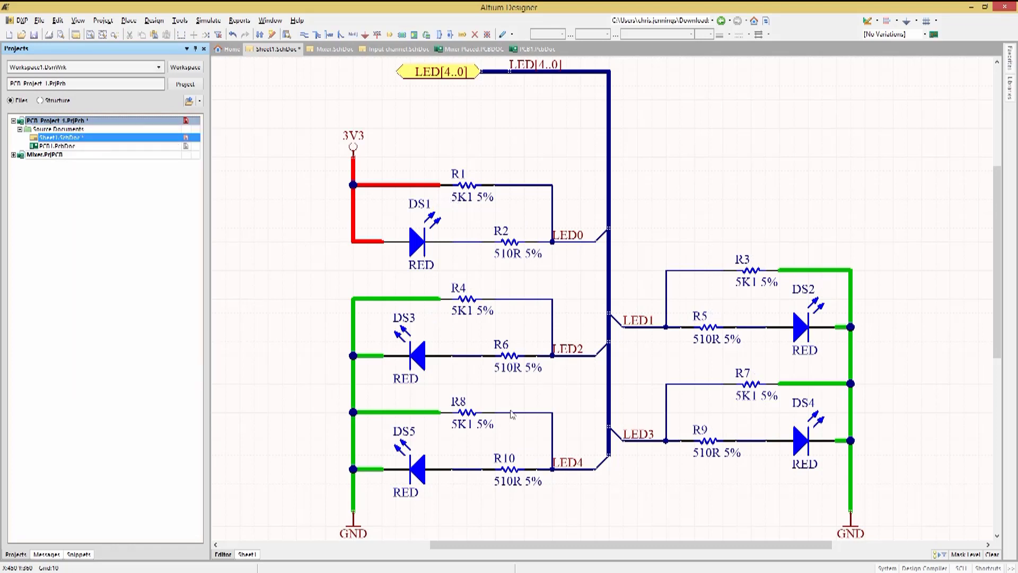
# Expand the Mixer.PrjPCB project and open its Mixer.SchDoc and Input channel.SchDoc sheets.
pyautogui.click(13, 121)
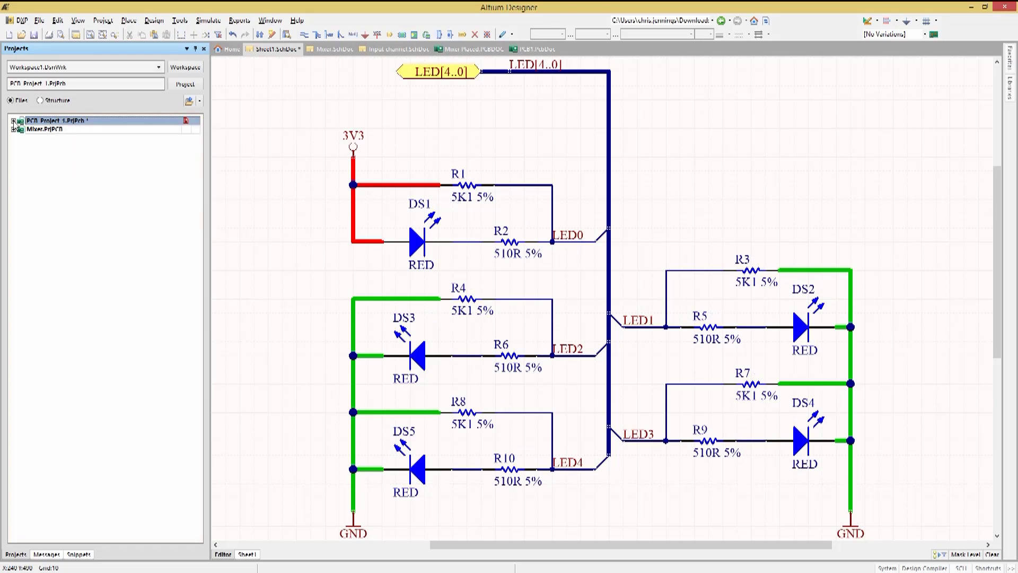
pyautogui.click(14, 129)
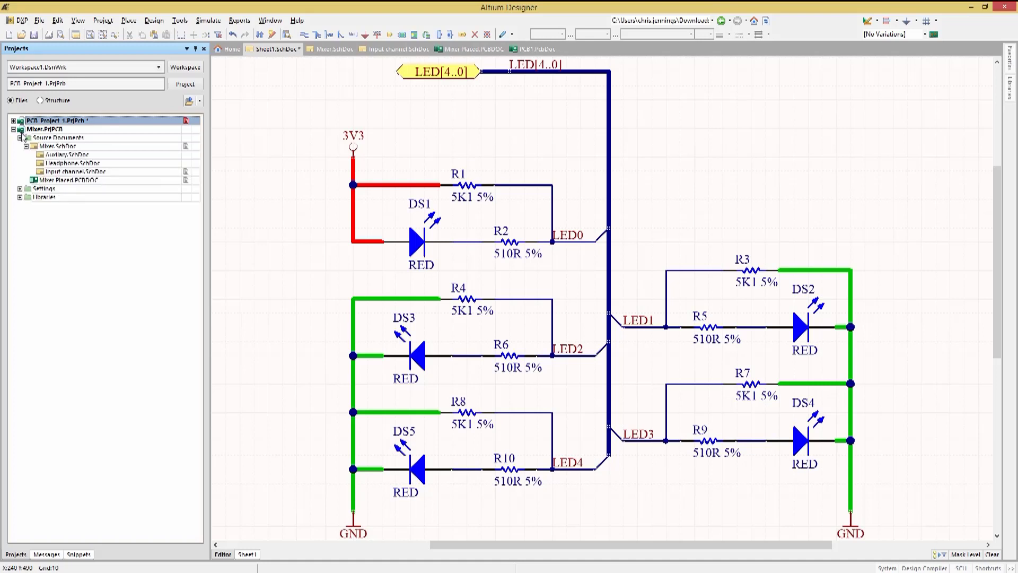
pyautogui.click(55, 146)
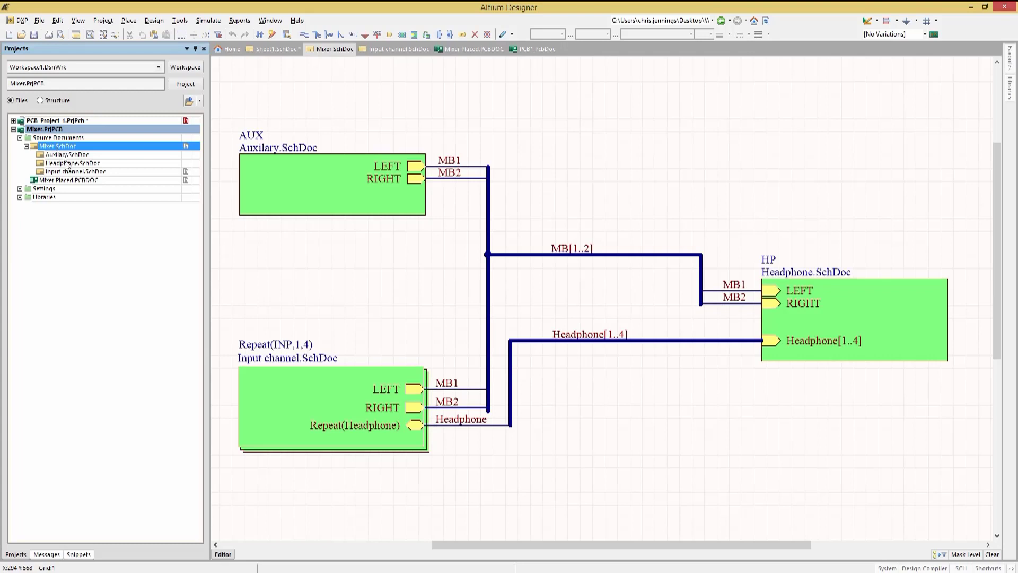
pyautogui.doubleClick(74, 172)
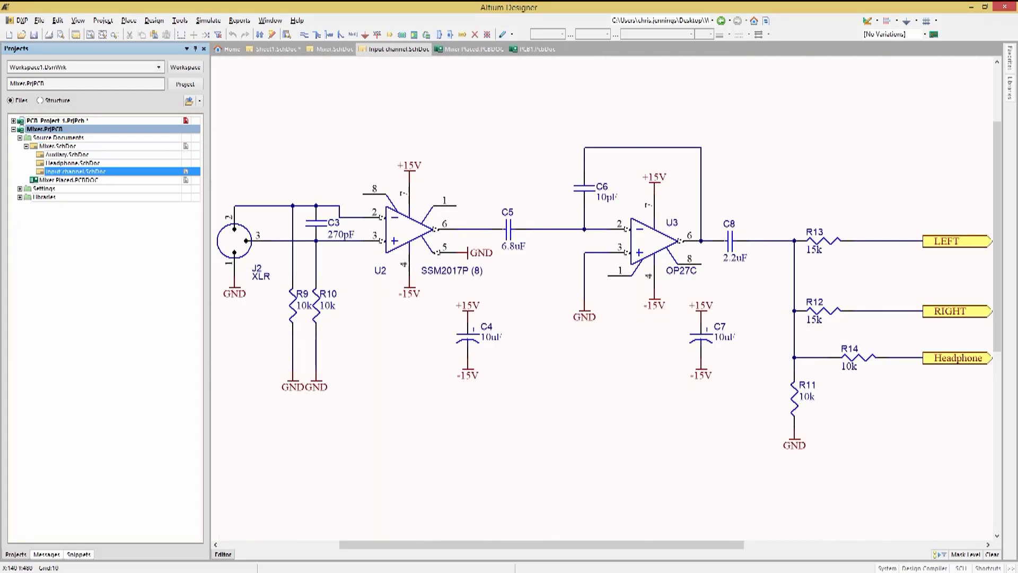
# Compile Mixer.PrjPCB and view the Input channel.SchDoc designators in channels INP1 to INP4, returning to the editor view.
pyautogui.rightClick(44, 132)
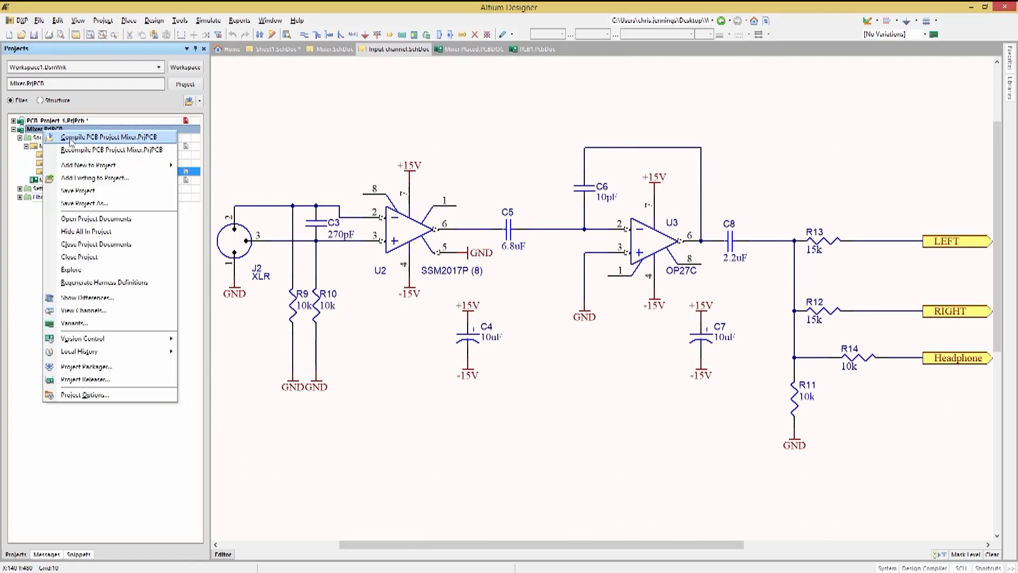
pyautogui.click(72, 140)
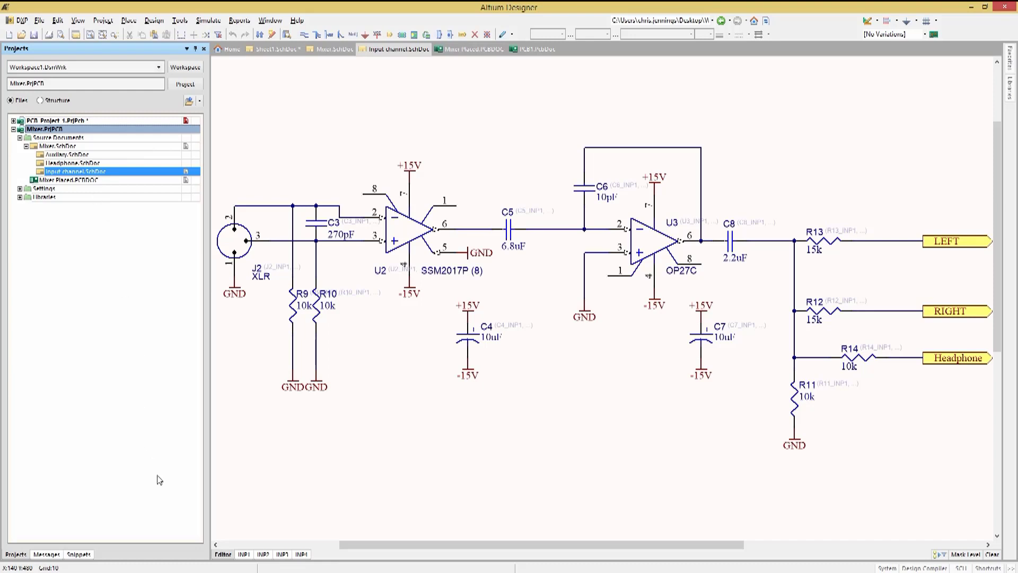
pyautogui.click(243, 554)
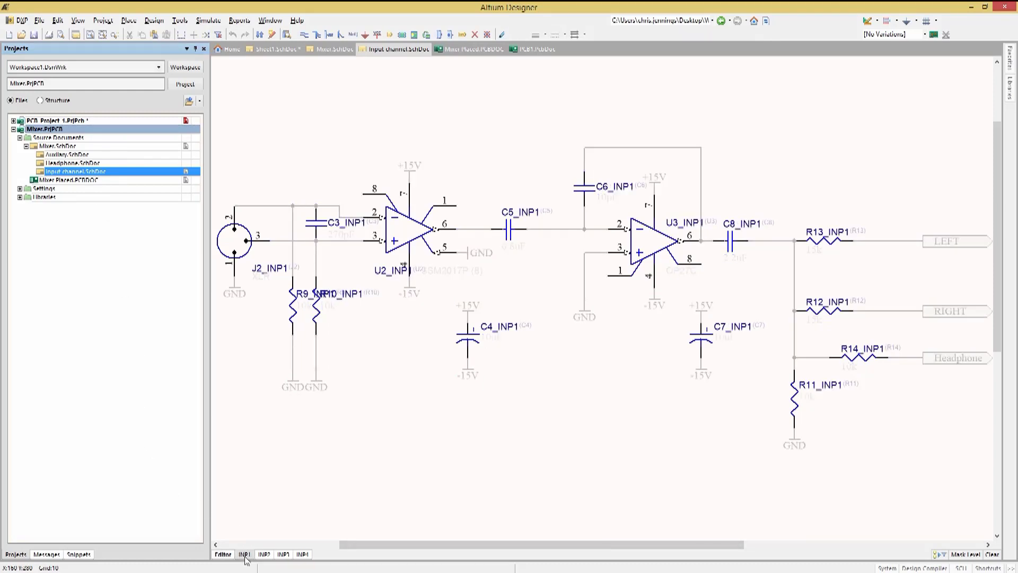
pyautogui.click(265, 557)
pyautogui.click(283, 554)
pyautogui.click(303, 555)
pyautogui.click(224, 554)
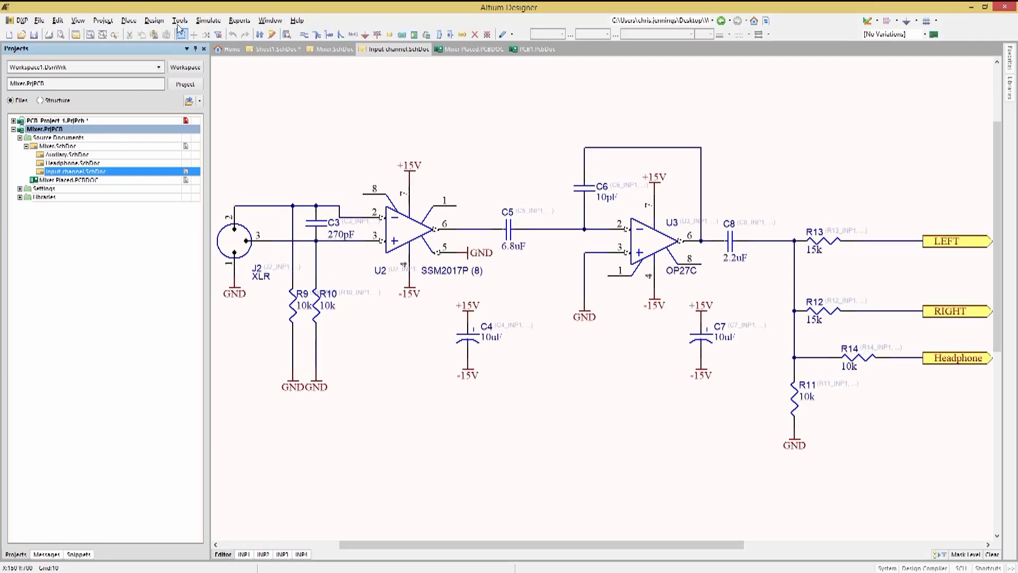
# Set the board level annotation options to naming scheme $ComponentPrefix$GlobalIndex and processing order Across Then Down.
pyautogui.click(180, 21)
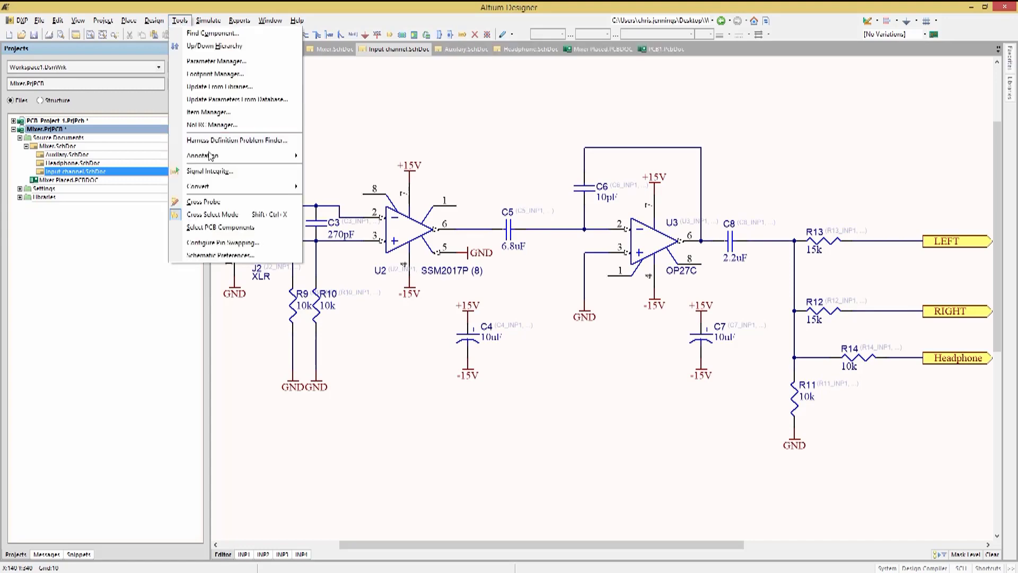
pyautogui.moveTo(212, 157)
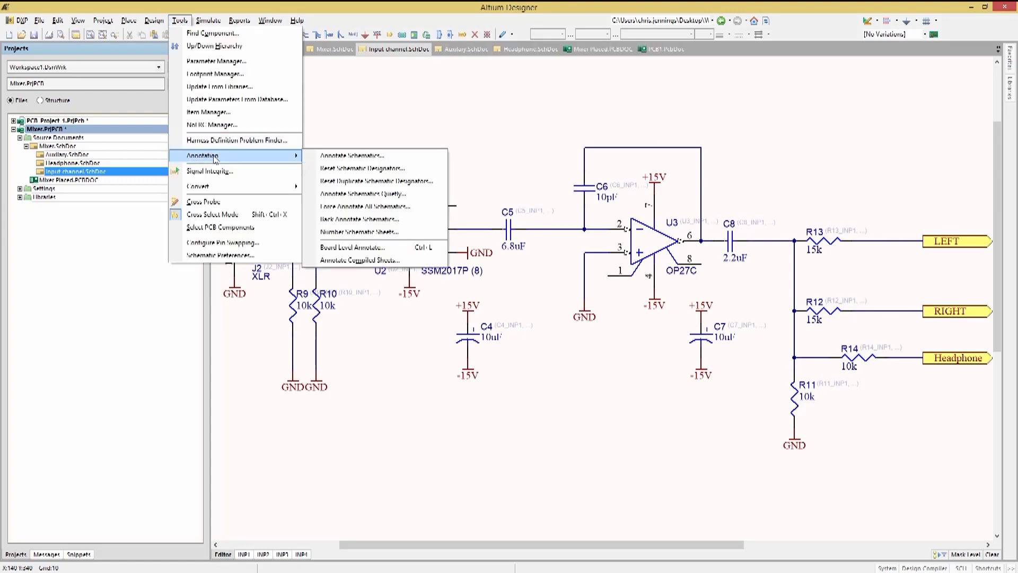
pyautogui.click(359, 248)
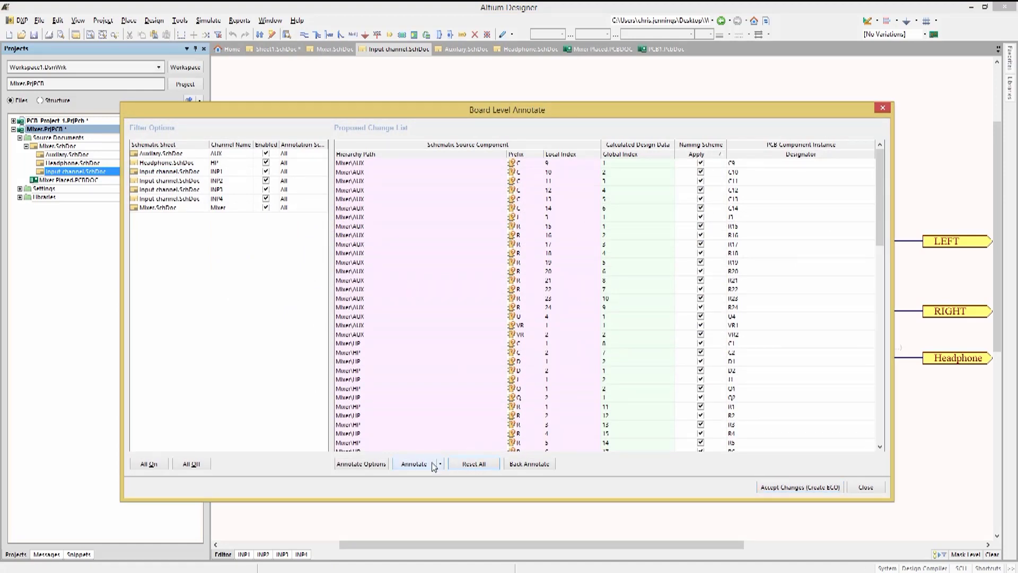
pyautogui.click(361, 465)
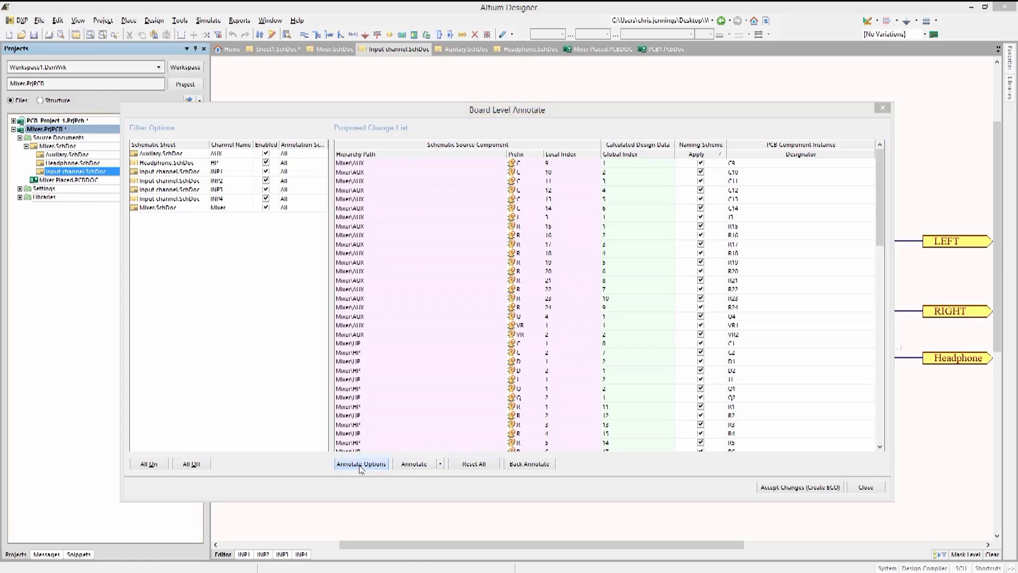
pyautogui.doubleClick(547, 131)
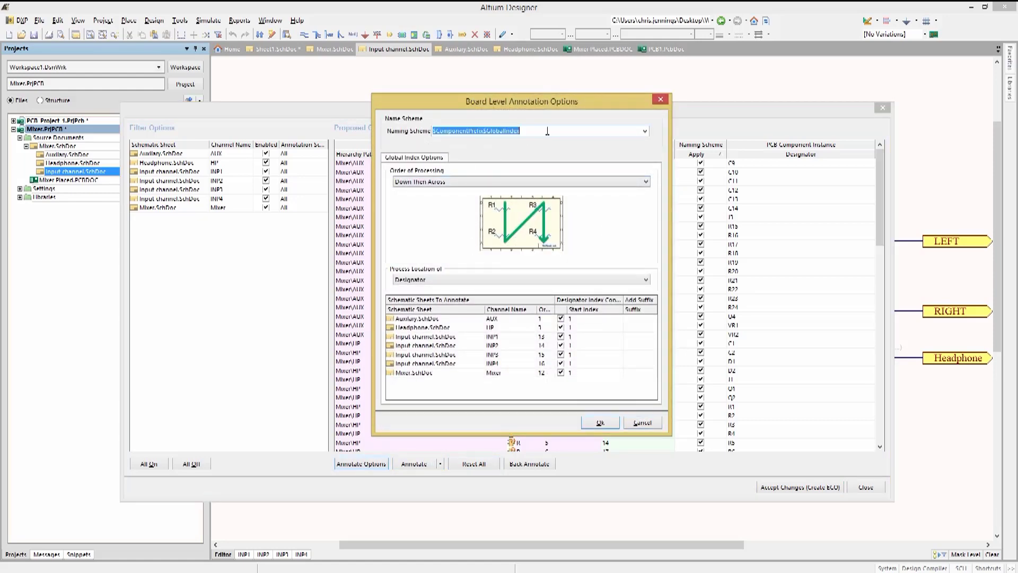
pyautogui.click(644, 131)
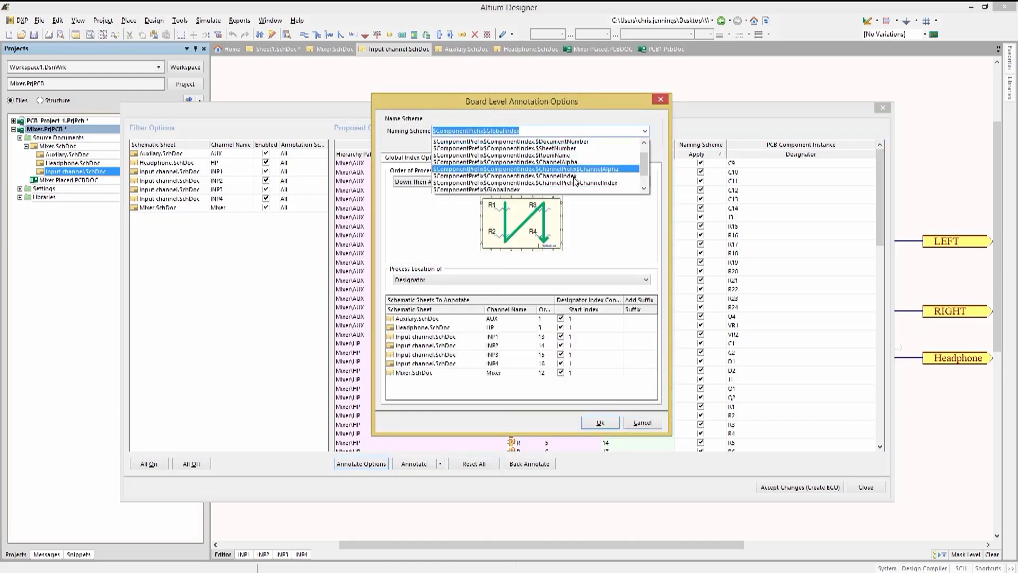
pyautogui.click(563, 190)
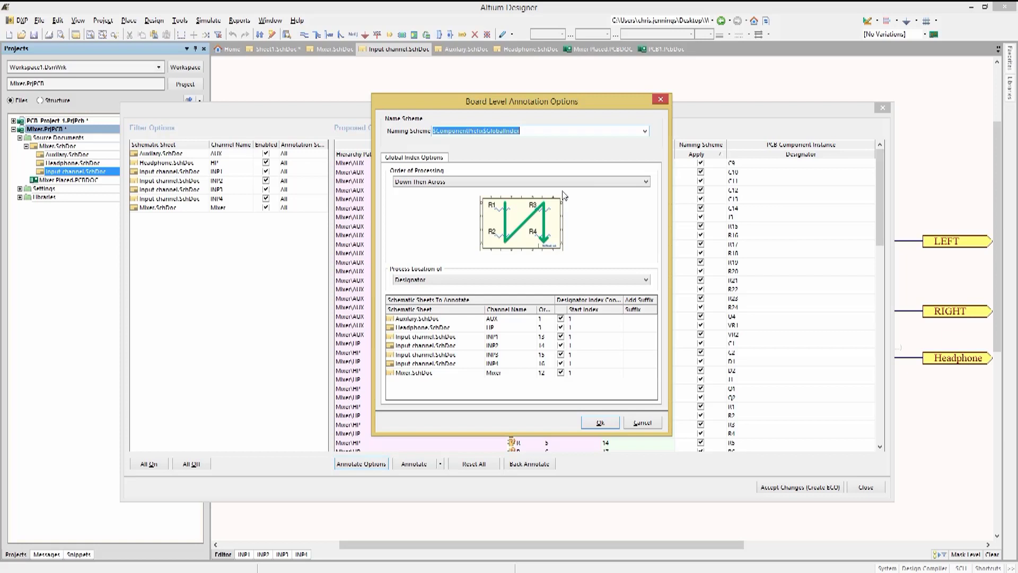
pyautogui.click(647, 182)
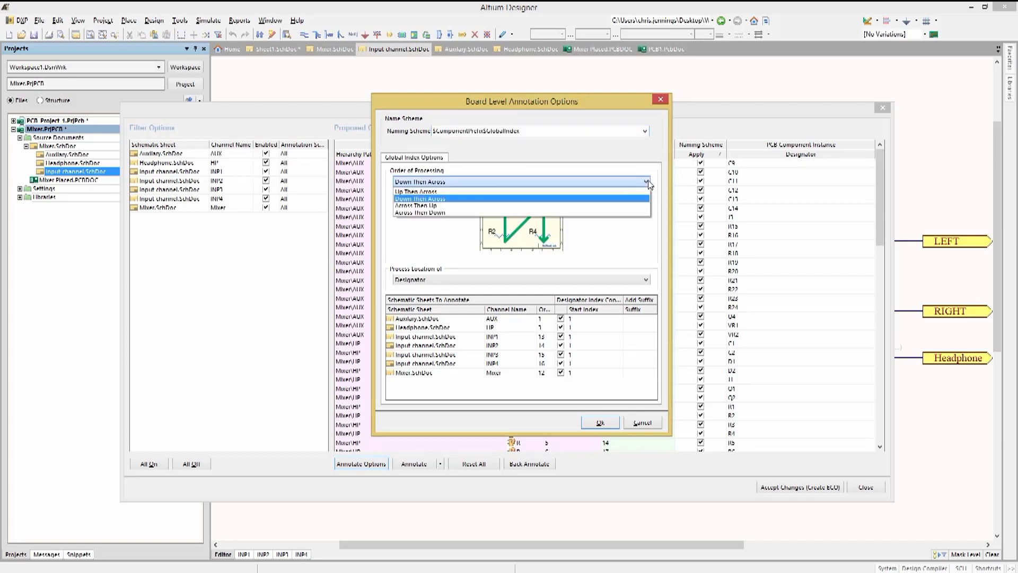
pyautogui.click(416, 213)
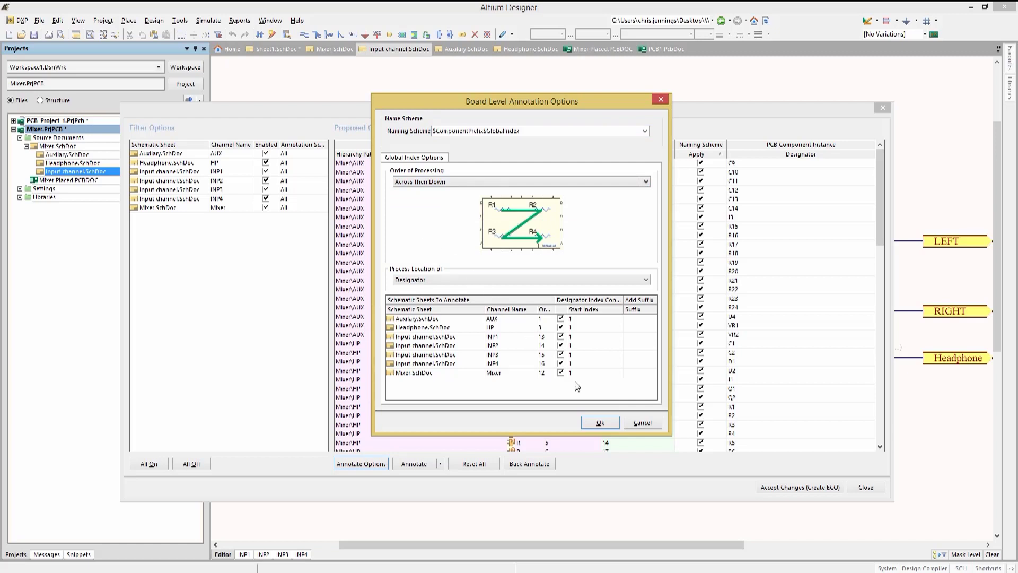
pyautogui.click(600, 423)
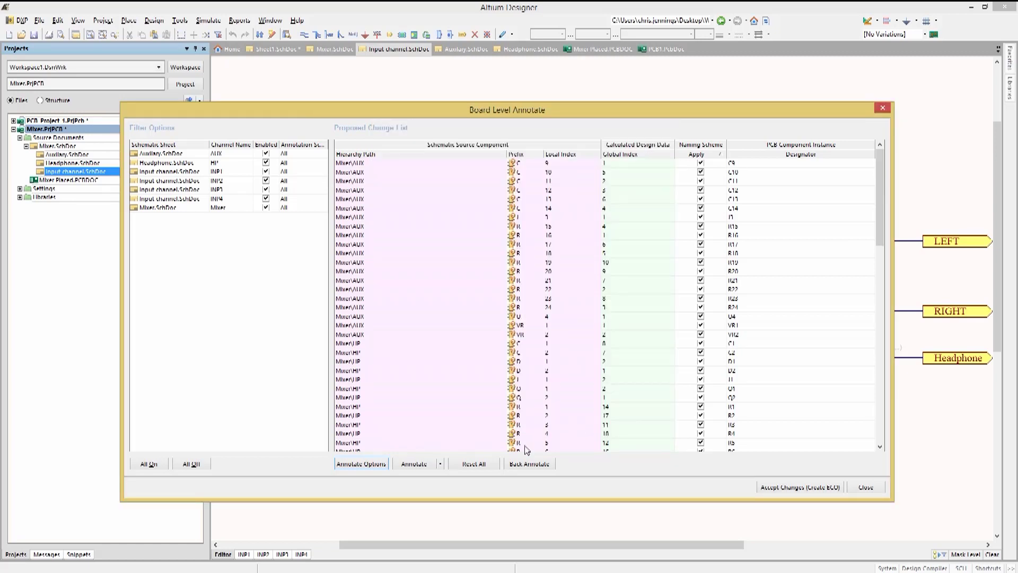
# Annotate the undesignated components across all Mixer sheets and channels in the board level annotation.
pyautogui.click(419, 465)
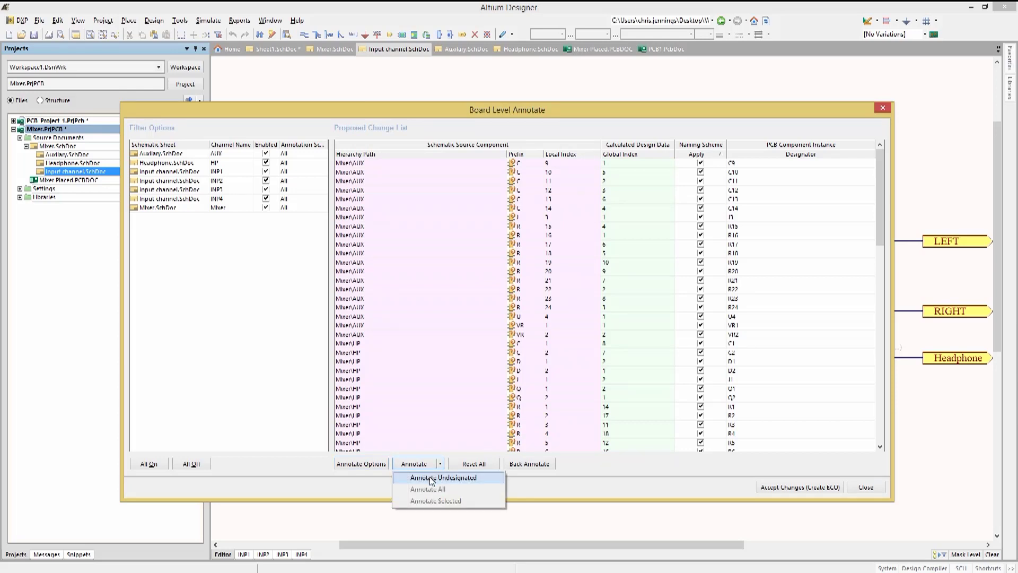
pyautogui.click(431, 478)
pyautogui.click(511, 317)
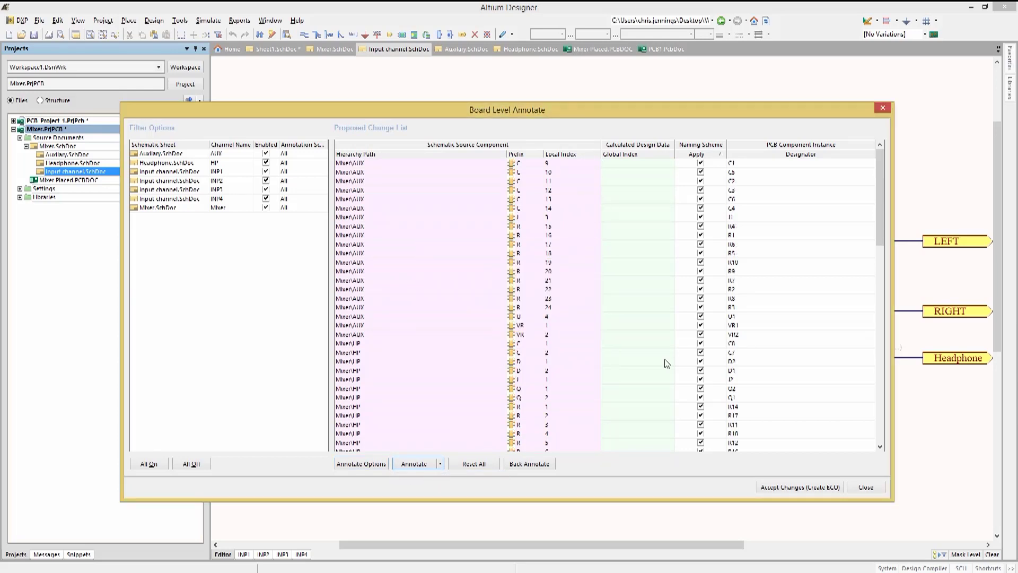
# Accept the board level designators as an engineering change order, execute it showing only errors, and close the annotation.
pyautogui.click(799, 488)
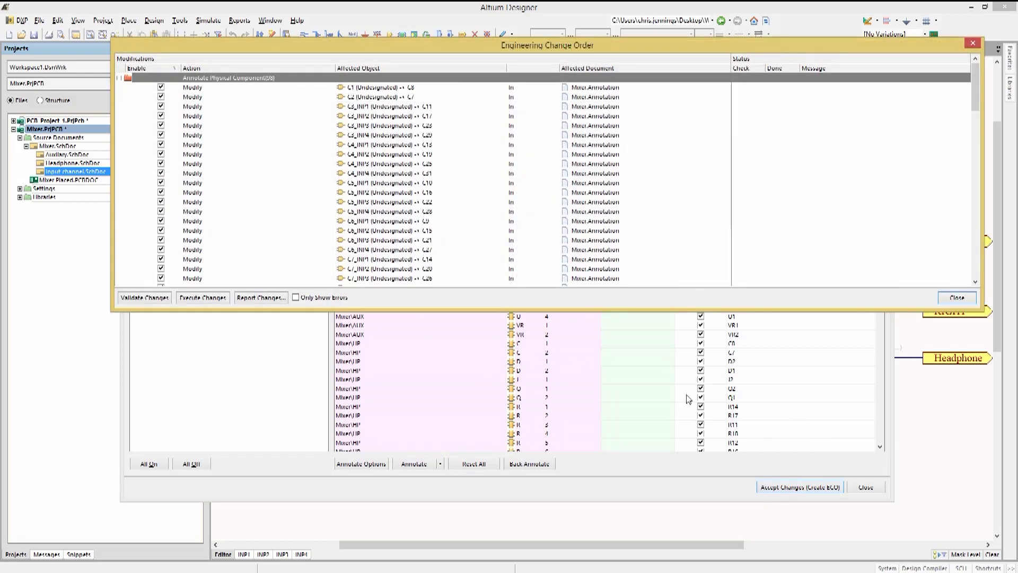
pyautogui.click(212, 298)
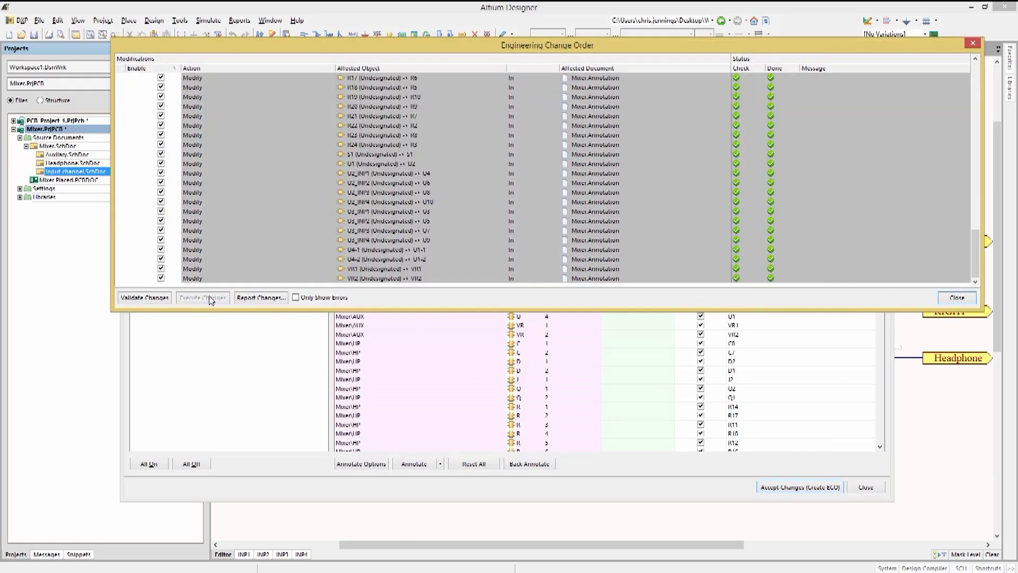
pyautogui.click(305, 298)
pyautogui.click(958, 297)
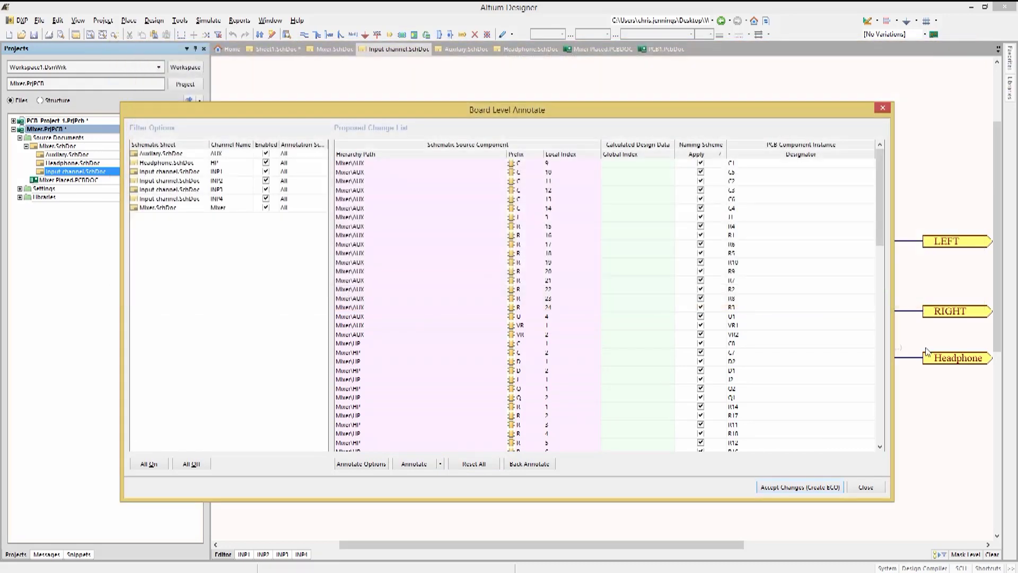
pyautogui.click(863, 490)
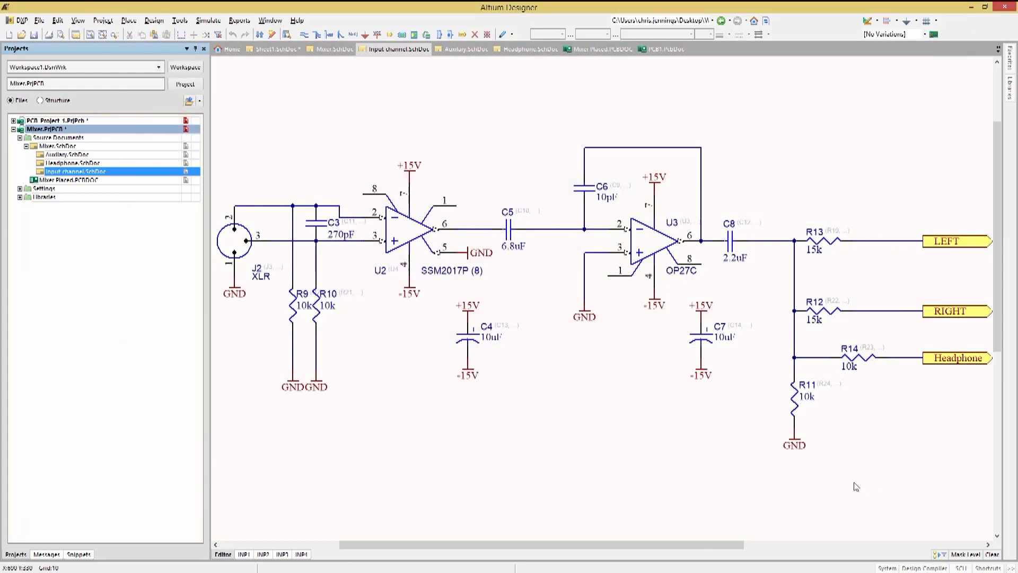
# View the new Input channel.SchDoc designators in channels INP1 to INP4, returning to the editor view.
pyautogui.click(244, 555)
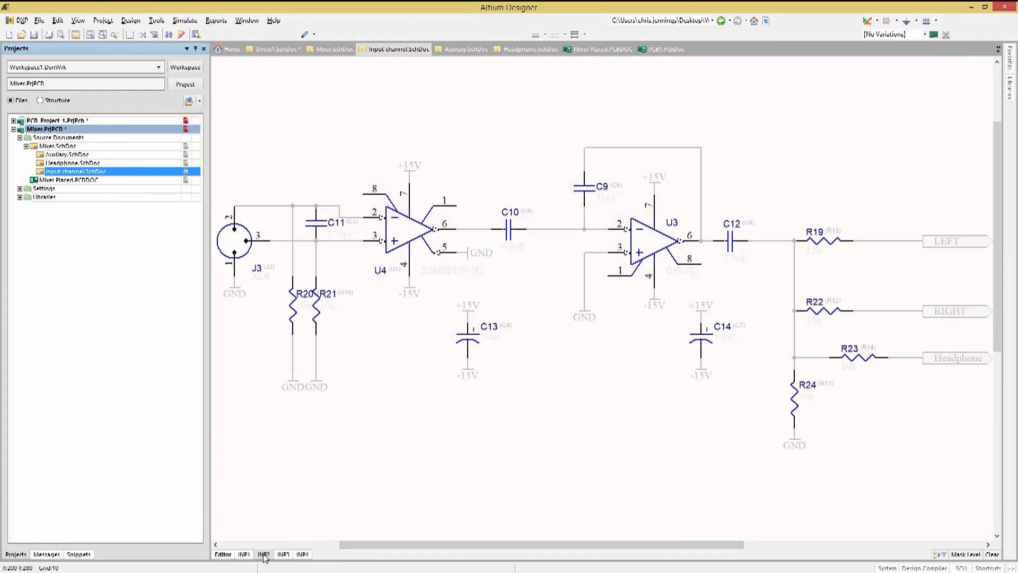
pyautogui.click(283, 554)
pyautogui.click(283, 554)
pyautogui.click(302, 555)
pyautogui.click(223, 555)
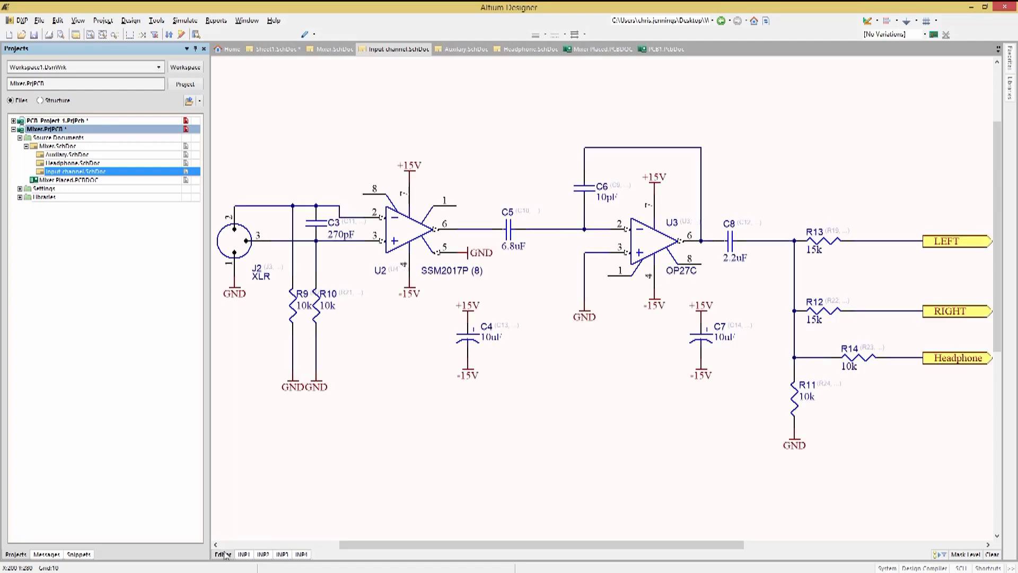
# Compile the Mixer.PrjPCB project with the board level designators and save it.
pyautogui.rightClick(50, 129)
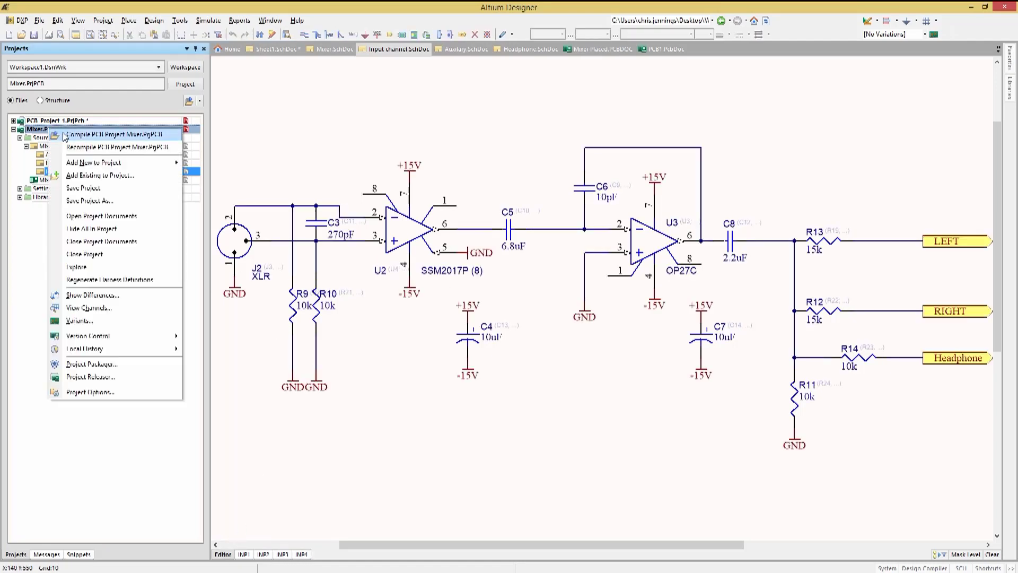
pyautogui.click(68, 136)
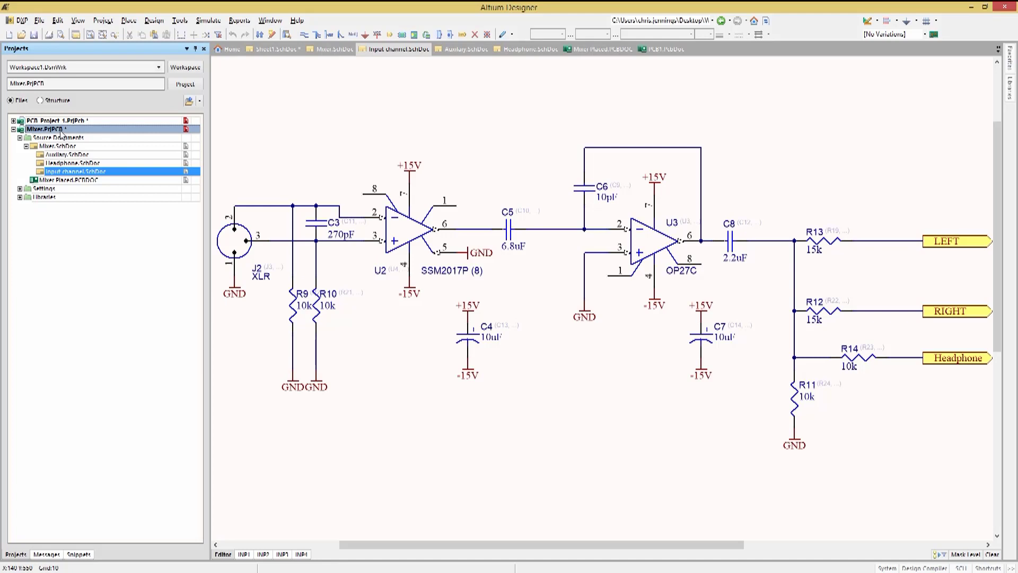
pyautogui.rightClick(60, 130)
pyautogui.click(98, 195)
# Update Mixer Placed.PCBDOC from the schematics, executing the designator changes and filtering the change order to errors only.
pyautogui.click(155, 21)
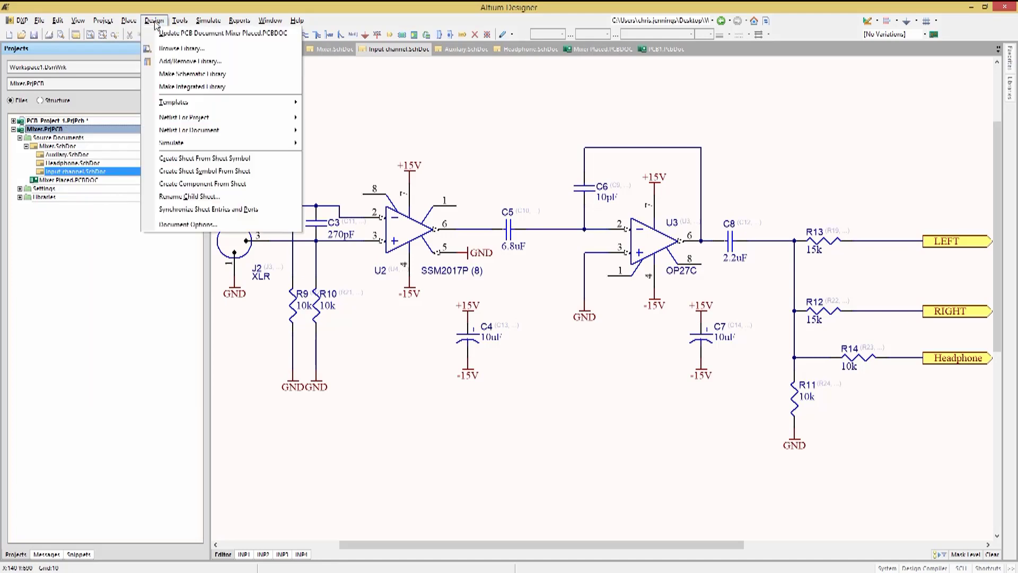
pyautogui.click(195, 34)
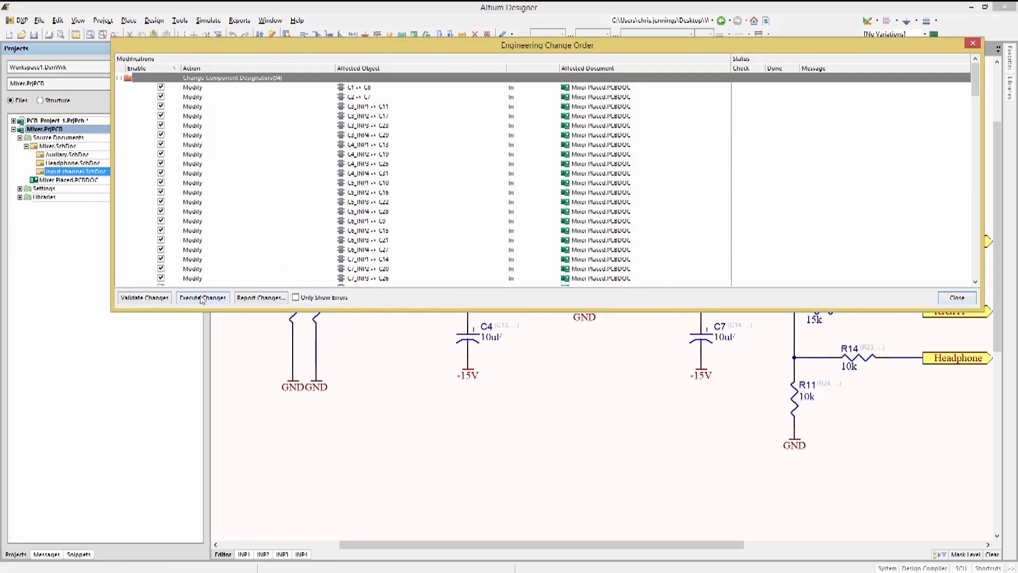
pyautogui.click(202, 298)
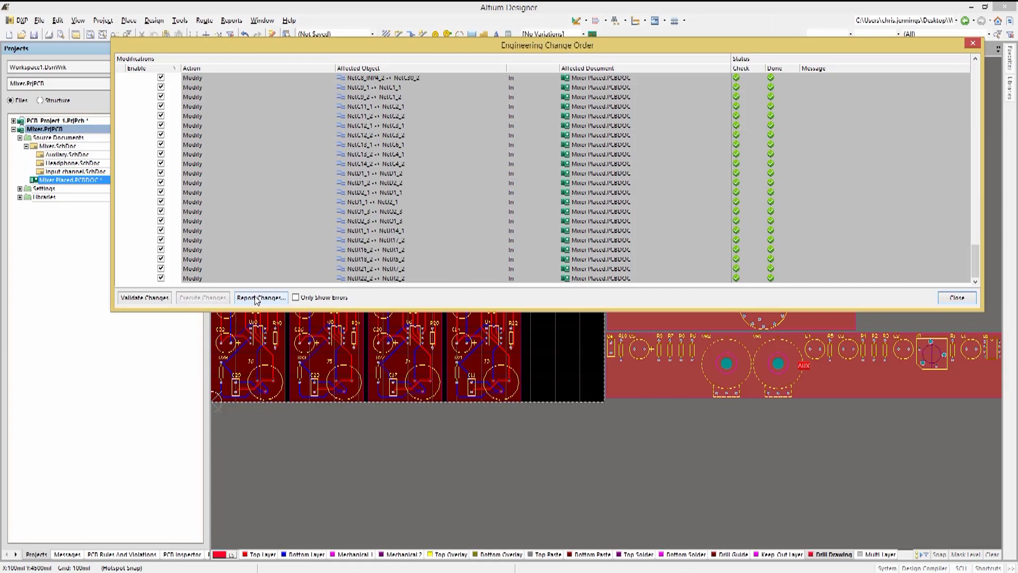
pyautogui.click(335, 300)
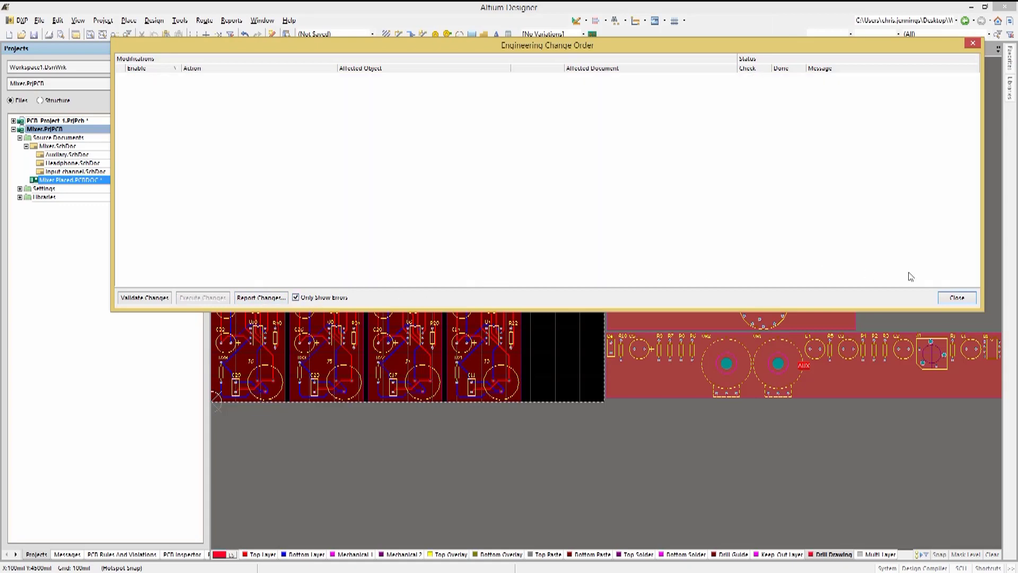
pyautogui.click(958, 298)
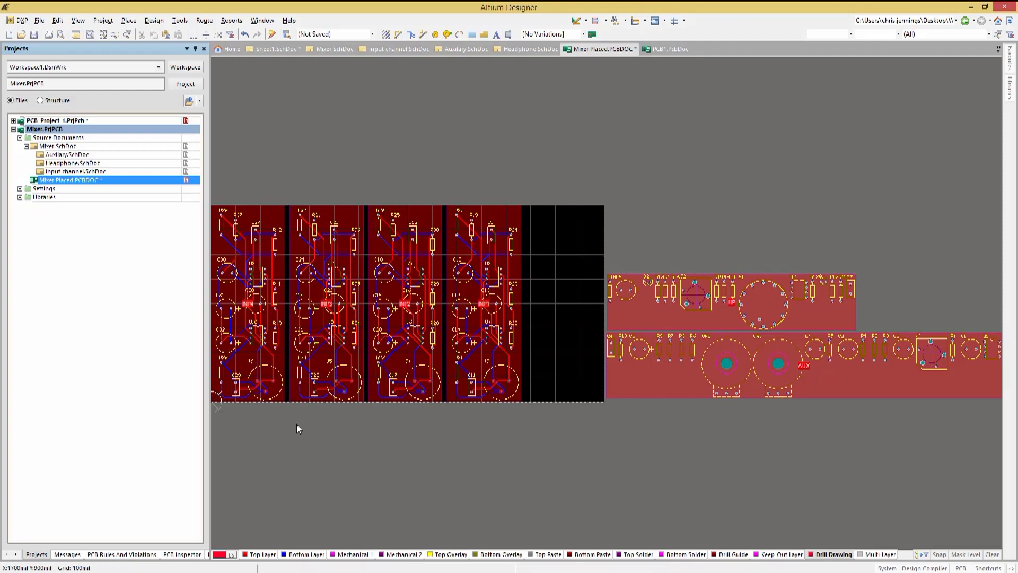
# Re-annotate the PCB components by position, using the direction By Ascending X Then Descending Y.
pyautogui.keyDown('ctrl'); pyautogui.scroll(3, 282, 428); pyautogui.keyUp('ctrl')
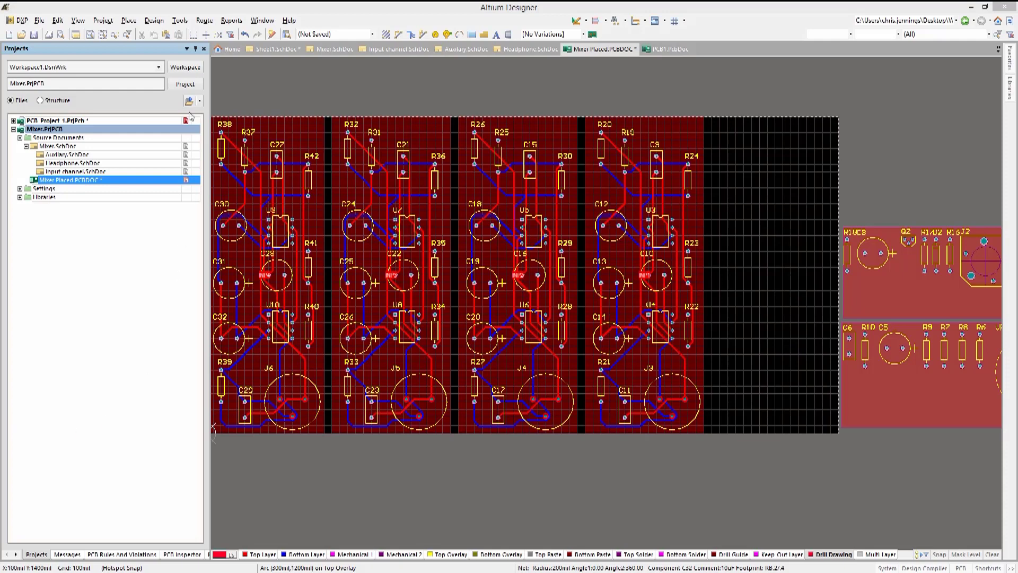
pyautogui.click(180, 20)
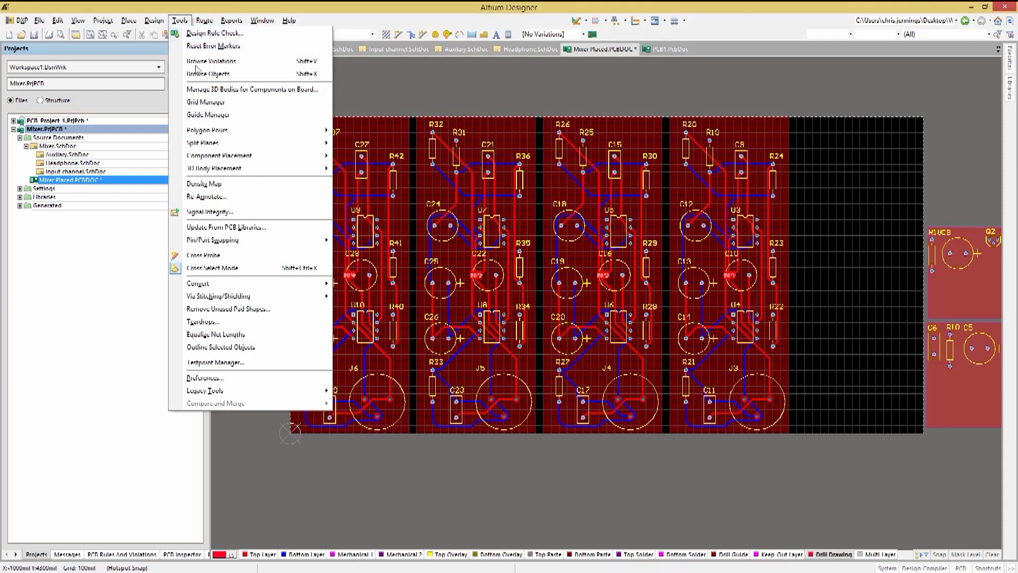
pyautogui.click(208, 197)
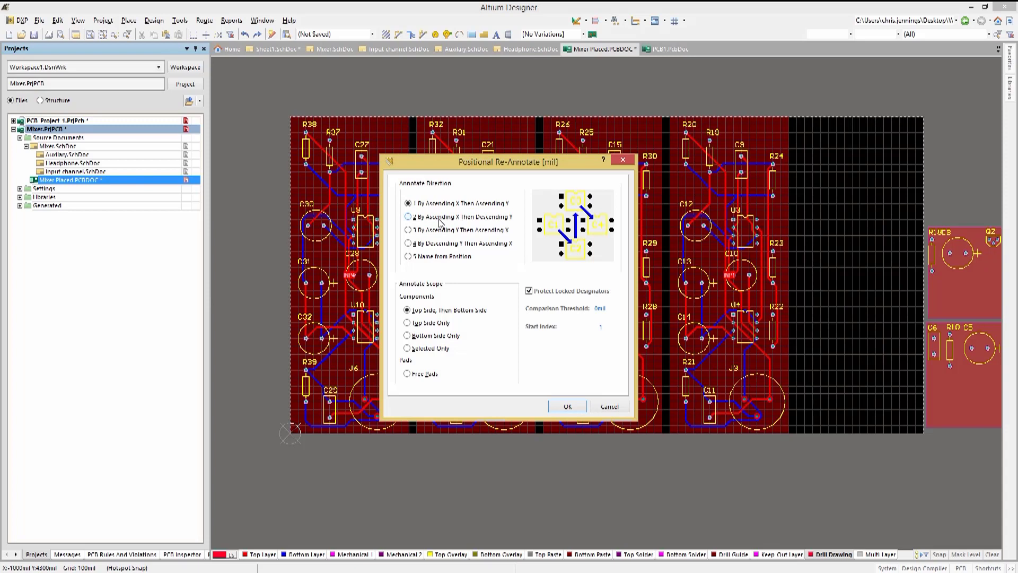
pyautogui.click(440, 223)
pyautogui.click(567, 406)
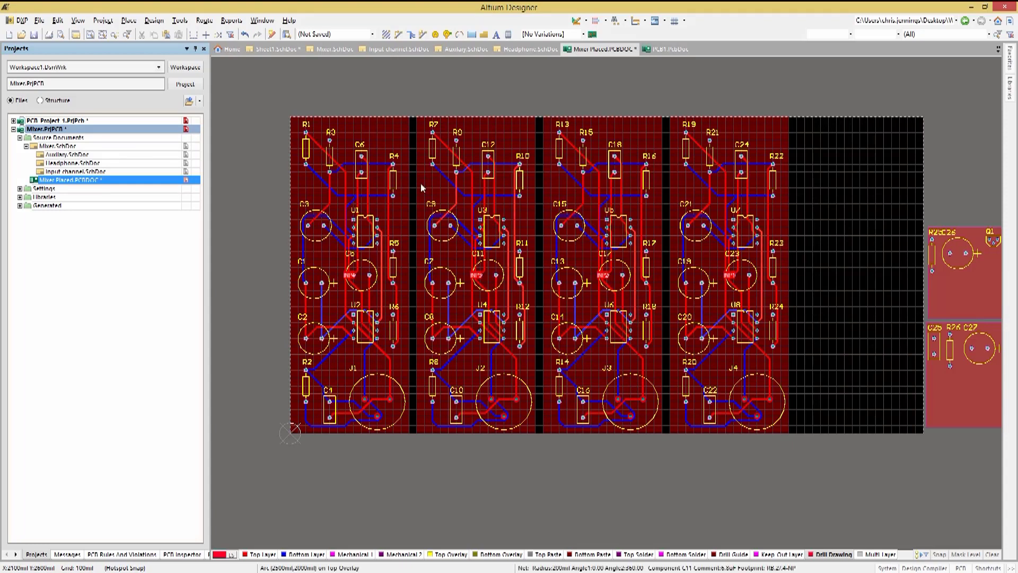
# Update the schematics in Mixer.PrjPCB from the board, creating and executing the change order with only errors shown.
pyautogui.click(154, 20)
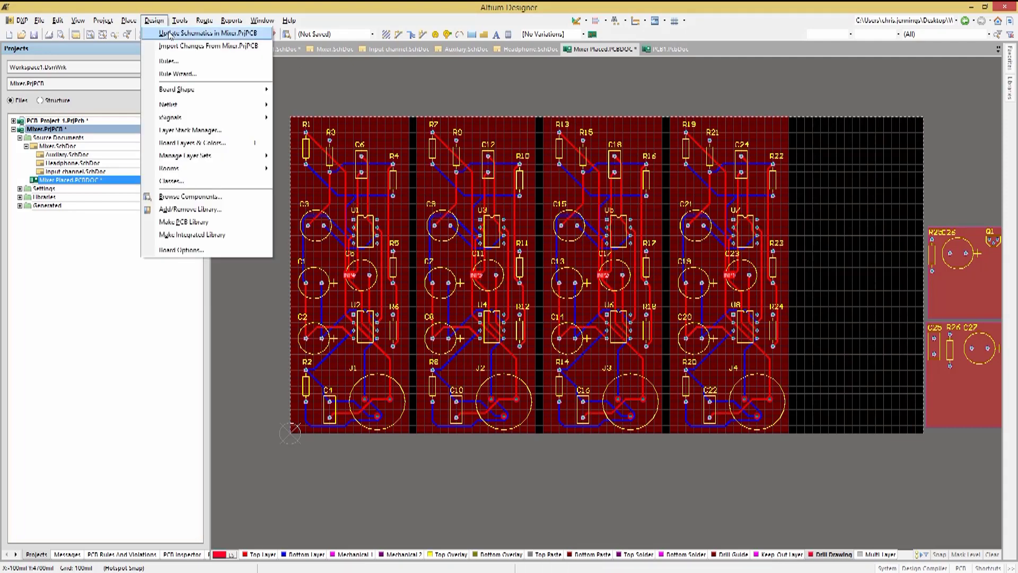
pyautogui.click(170, 34)
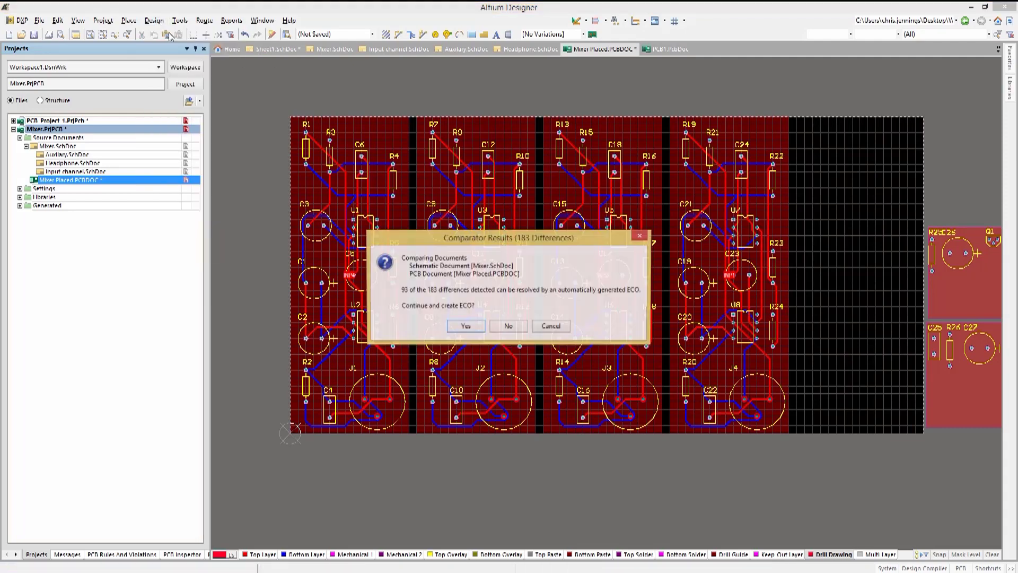
pyautogui.click(465, 327)
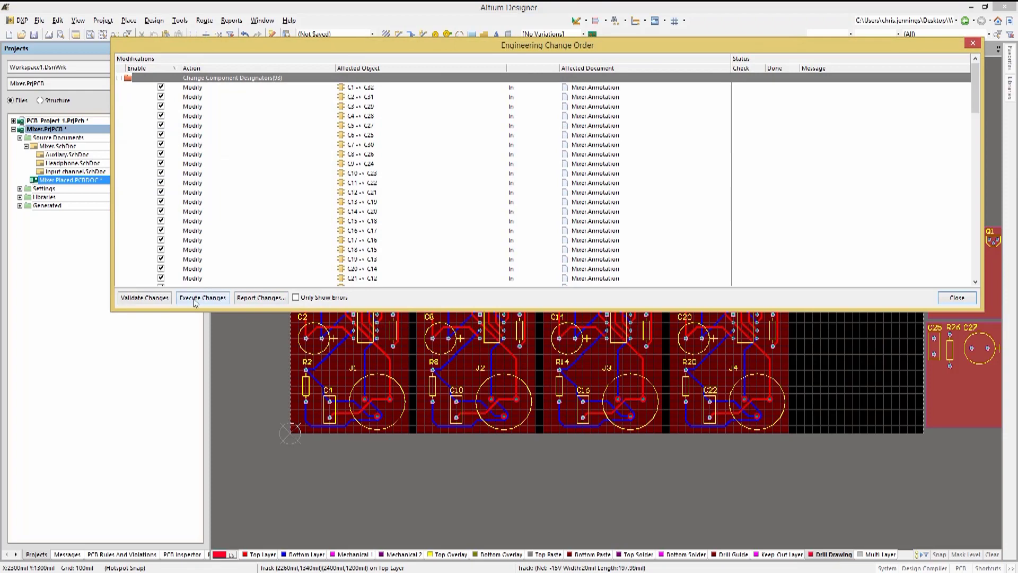
pyautogui.click(194, 298)
pyautogui.click(301, 299)
pyautogui.click(961, 299)
# Check the INP1 channel designators in Input channel.SchDoc and compile the Mixer.PrjPCB project.
pyautogui.doubleClick(106, 171)
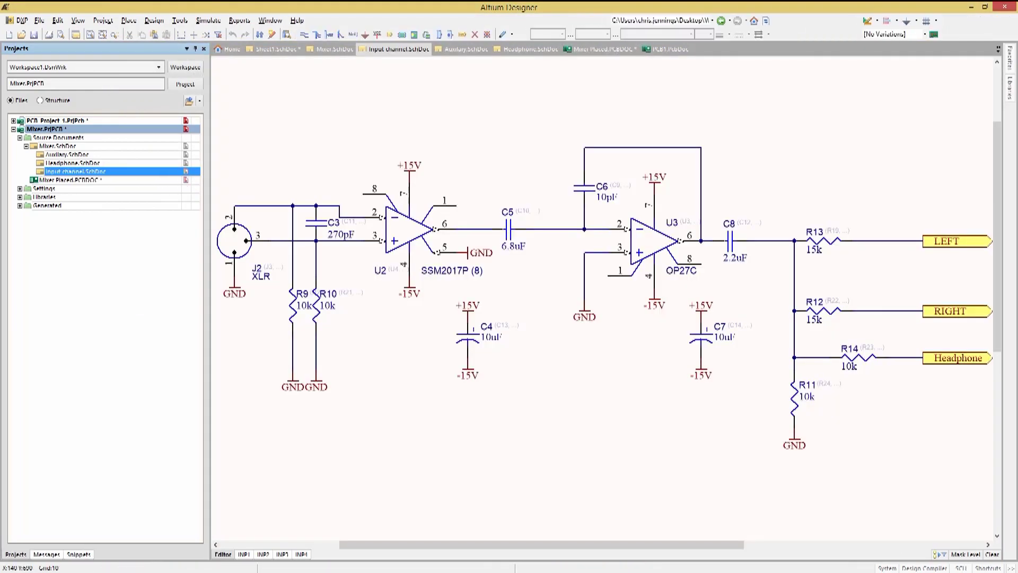
pyautogui.click(245, 555)
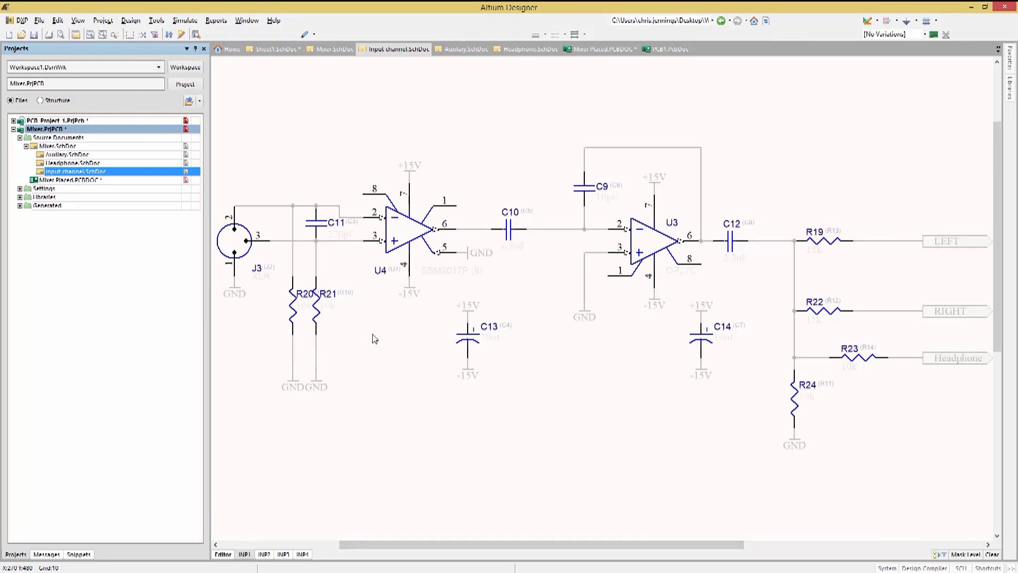
pyautogui.click(81, 149)
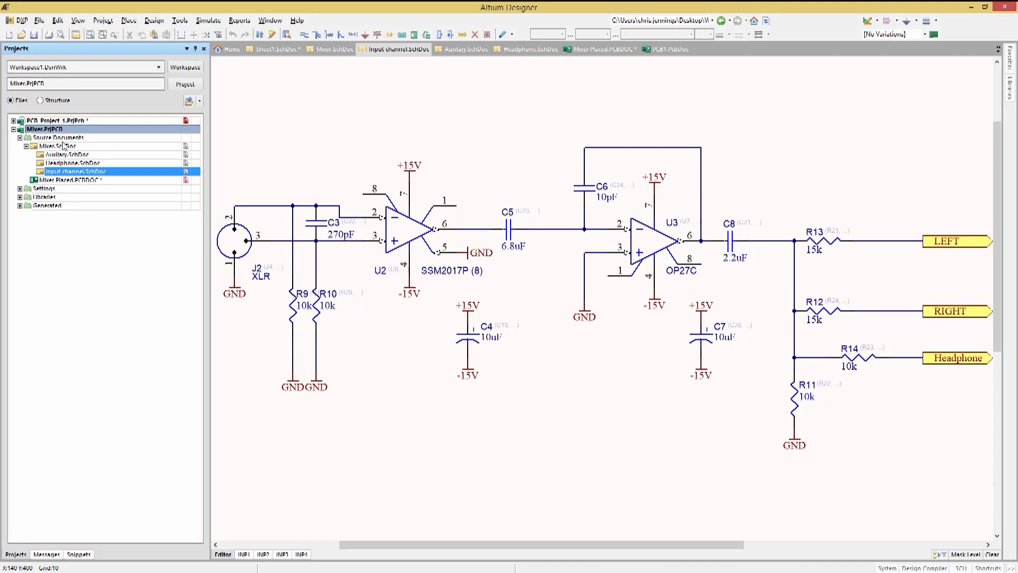
# Synchronize Mixer Placed.PCBDOC with the back-annotated schematics by executing the component class member changes.
pyautogui.click(155, 22)
pyautogui.click(174, 31)
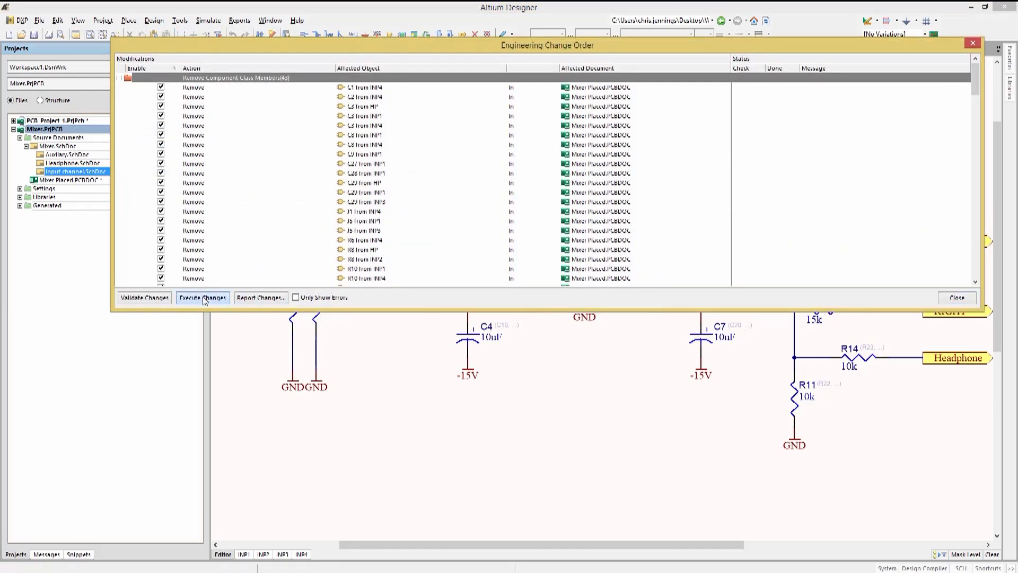
pyautogui.click(204, 298)
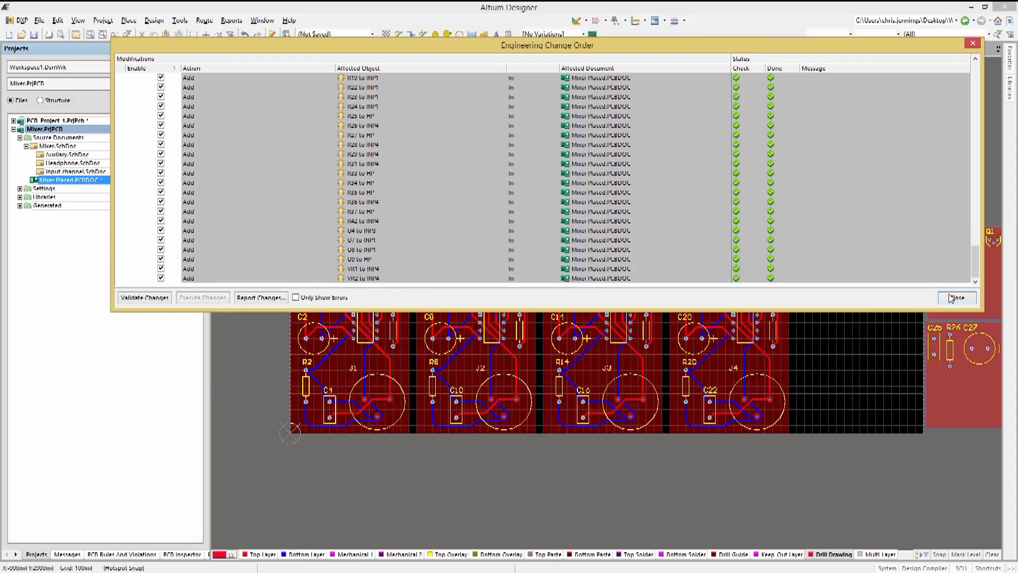
pyautogui.click(958, 298)
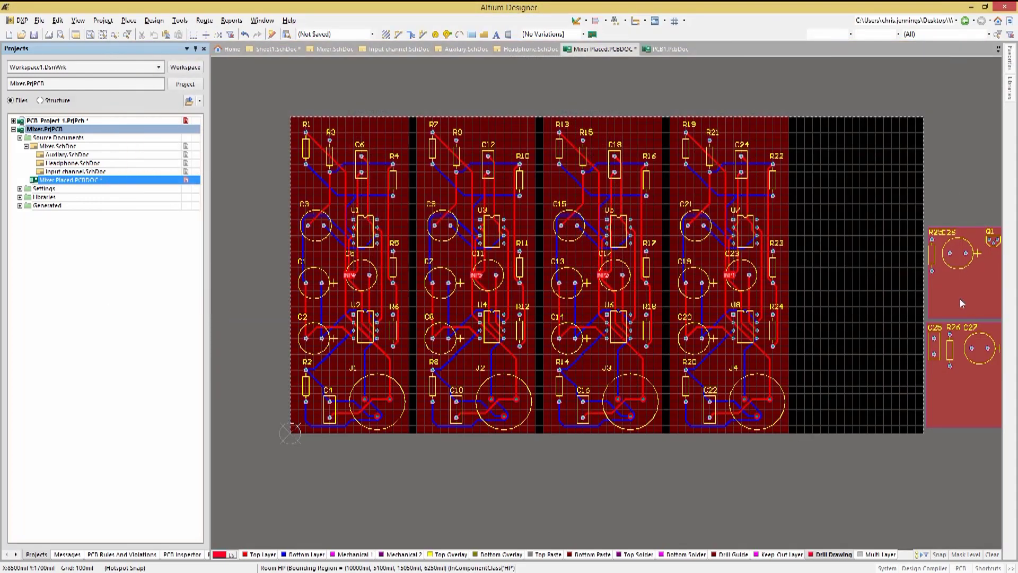